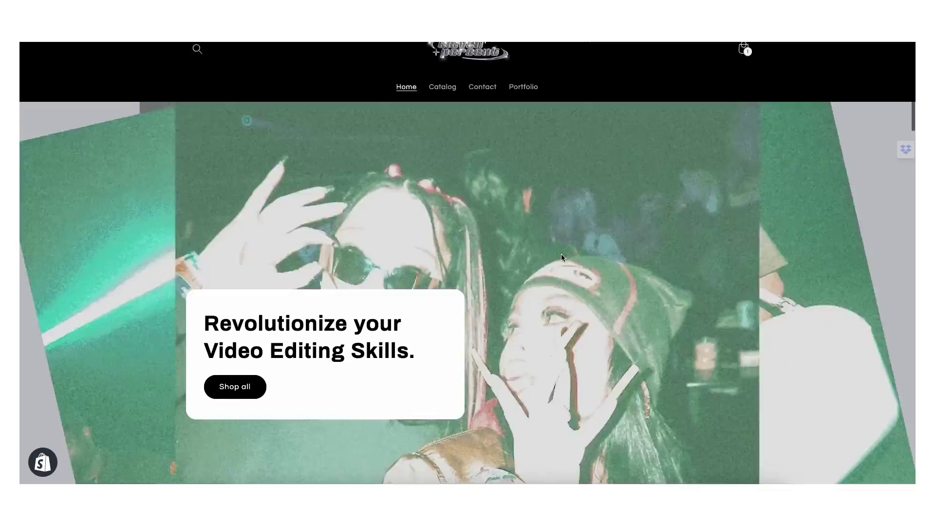
{"action": "scroll", "coordinate": [562, 258], "scroll_direction": "down", "scroll_amount": 15}
{"action": "scroll", "coordinate": [561, 258], "scroll_direction": "down", "scroll_amount": 8}
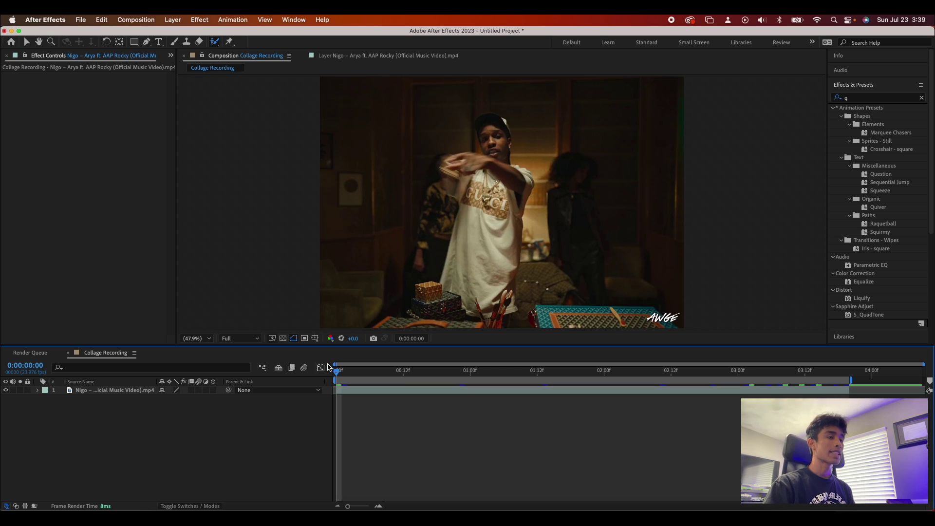
Step: Duplicate the music video layer in the Collage Recording composition and hide the lower copy
{"action": "left_click_drag", "start_coordinate": [478, 374], "coordinate": [553, 378]}
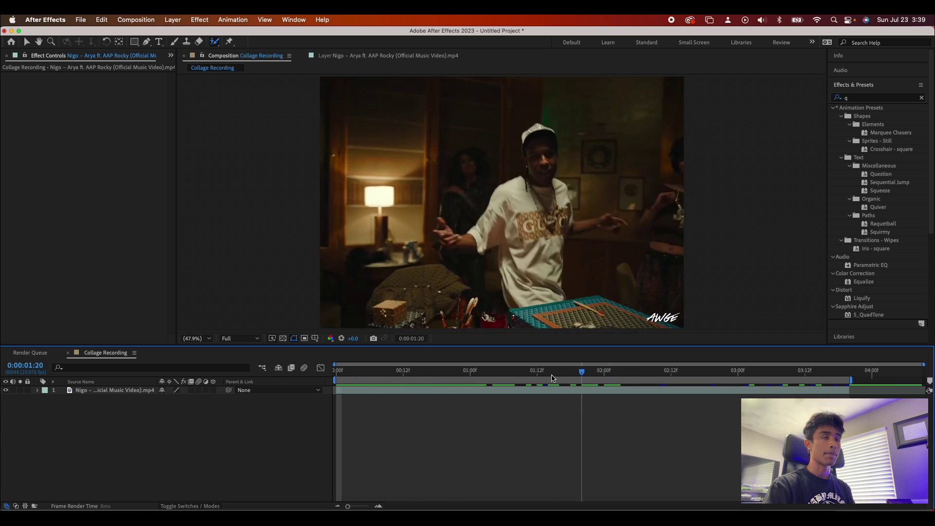
{"action": "left_click_drag", "start_coordinate": [420, 375], "coordinate": [470, 397]}
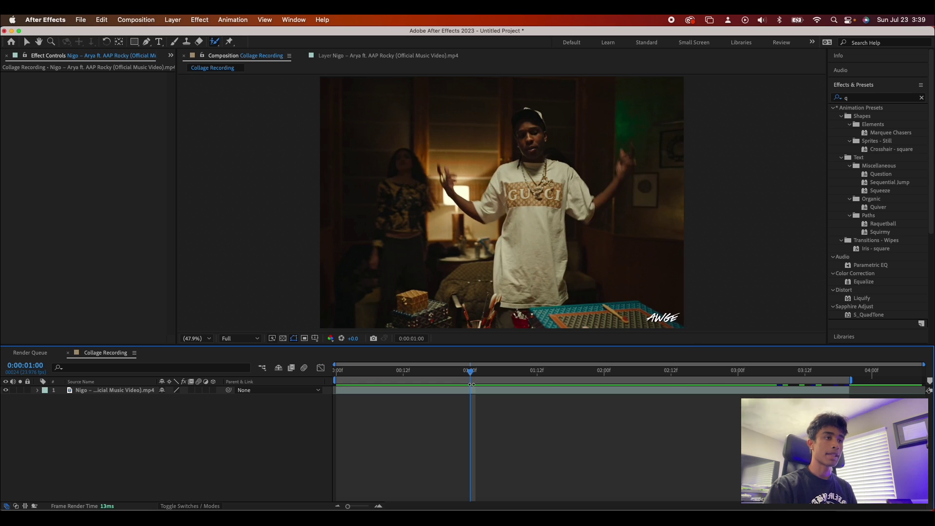
{"action": "left_click_drag", "start_coordinate": [472, 374], "coordinate": [498, 372]}
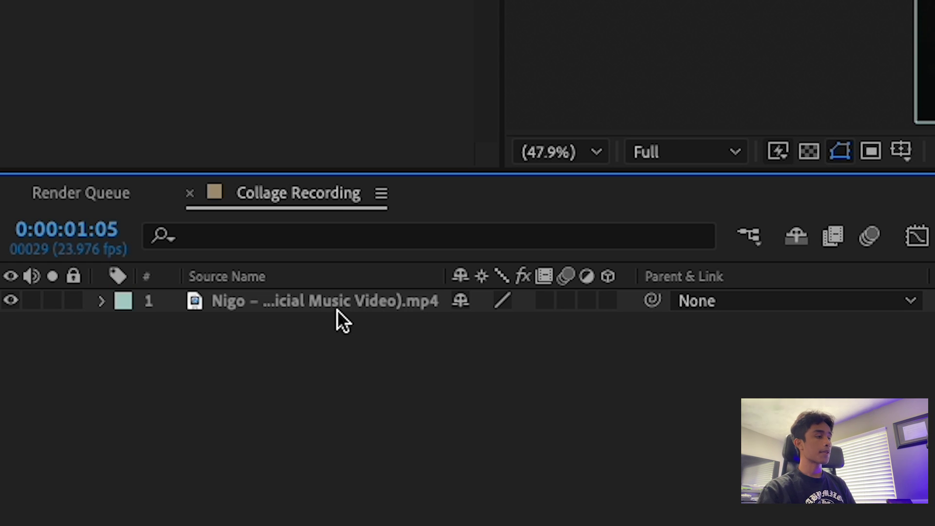
{"action": "left_click", "coordinate": [120, 392]}
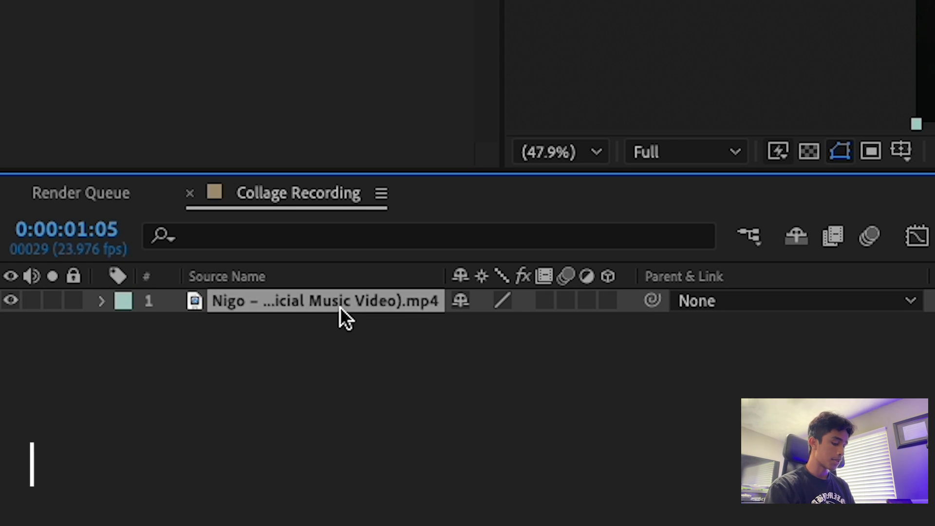
{"action": "key", "text": "super+d"}
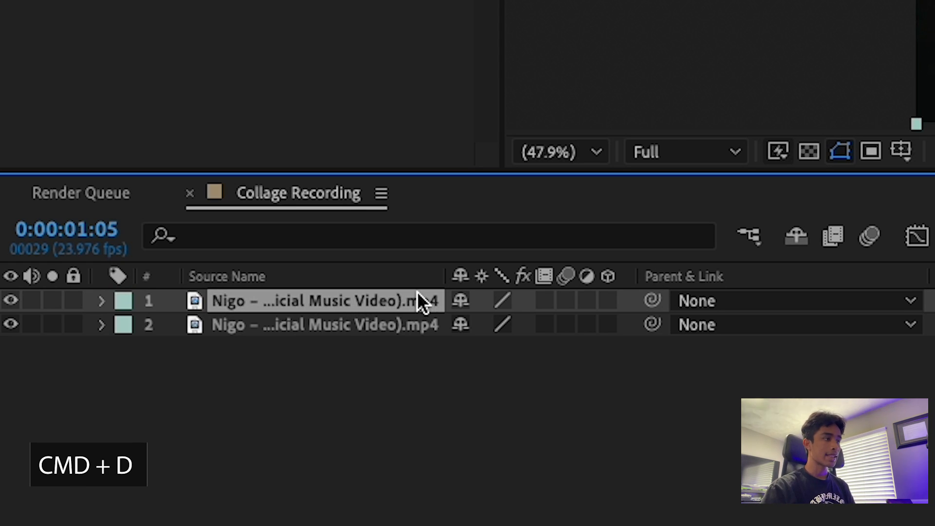
{"action": "left_click", "coordinate": [10, 324]}
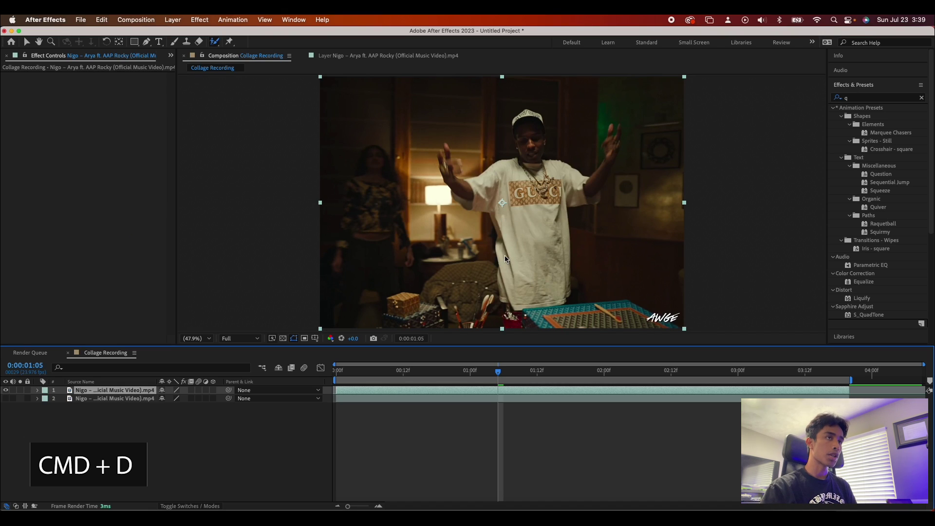
Step: Open the upper layer at its first frame and paint Roto Brush foreground strokes over the front man's head, arms and shirt
{"action": "key", "text": "Home"}
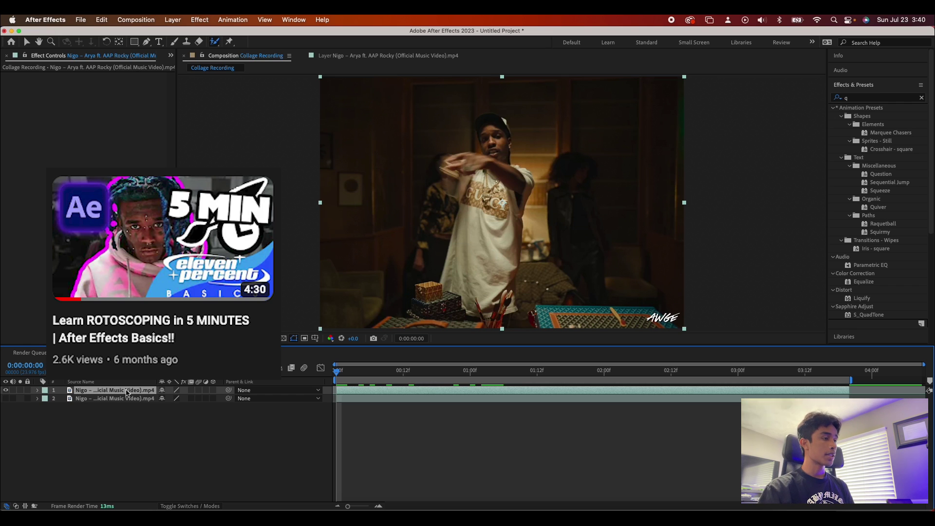
{"action": "double_click", "coordinate": [127, 392]}
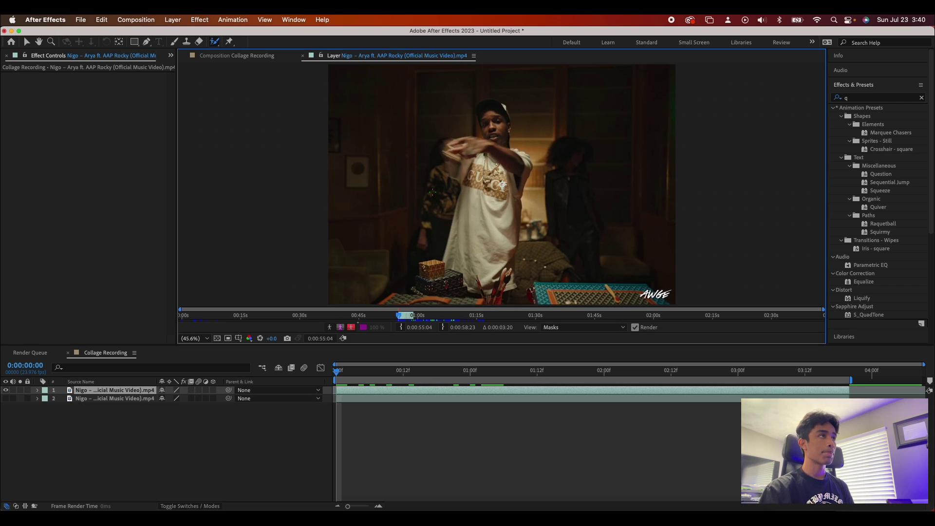
{"action": "left_click", "coordinate": [214, 42]}
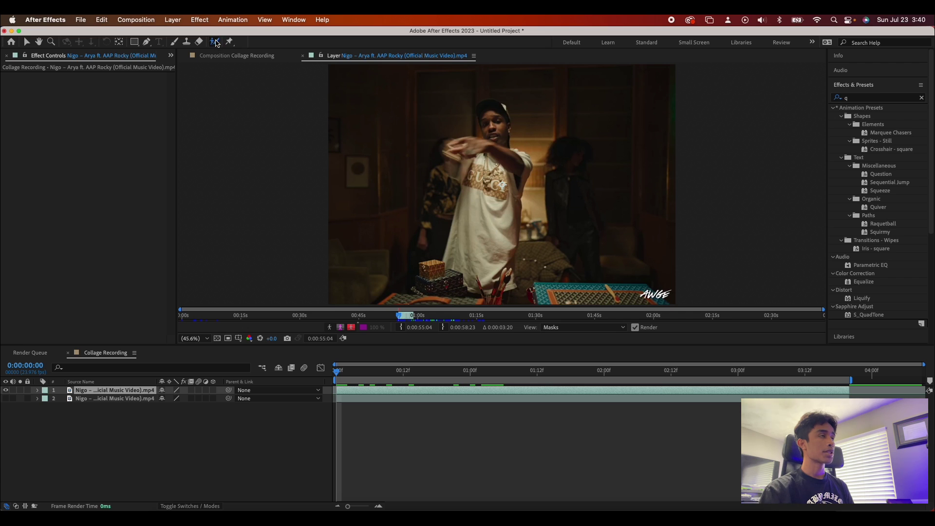
{"action": "left_click", "coordinate": [502, 185]}
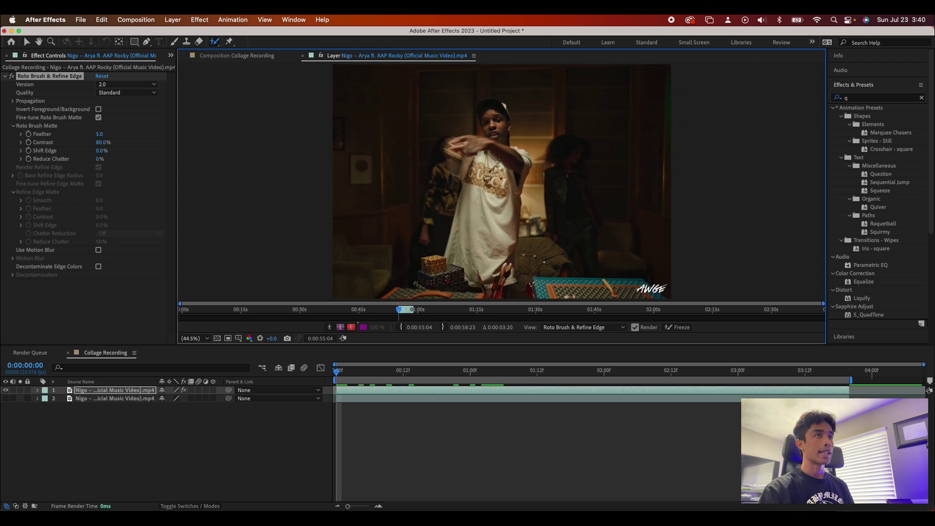
{"action": "left_click_drag", "start_coordinate": [476, 261], "coordinate": [475, 264]}
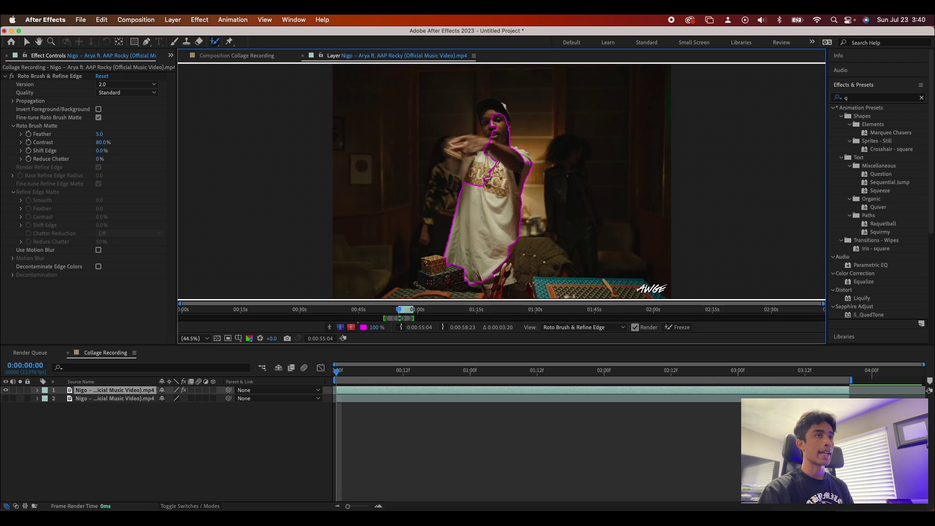
{"action": "left_click_drag", "start_coordinate": [459, 159], "coordinate": [436, 164]}
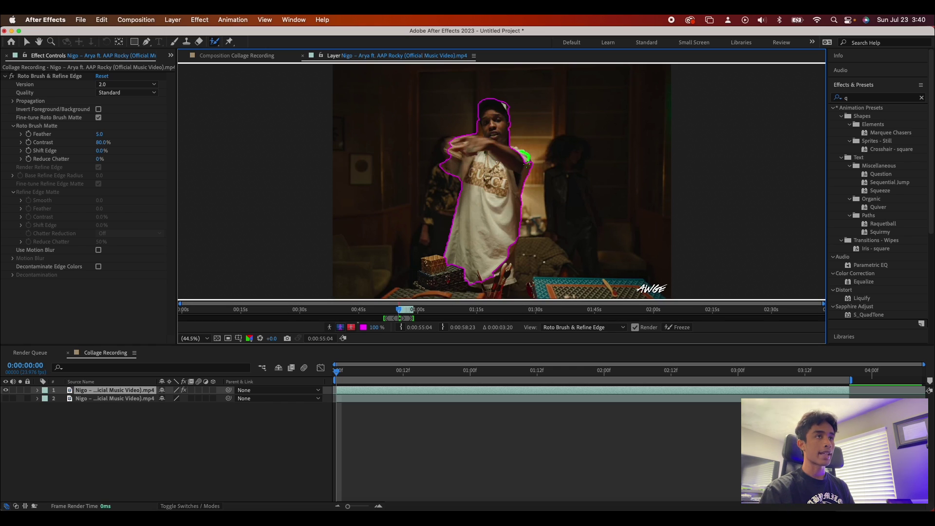
{"action": "left_click_drag", "start_coordinate": [526, 157], "coordinate": [517, 155]}
{"action": "left_click_drag", "start_coordinate": [457, 144], "coordinate": [455, 143]}
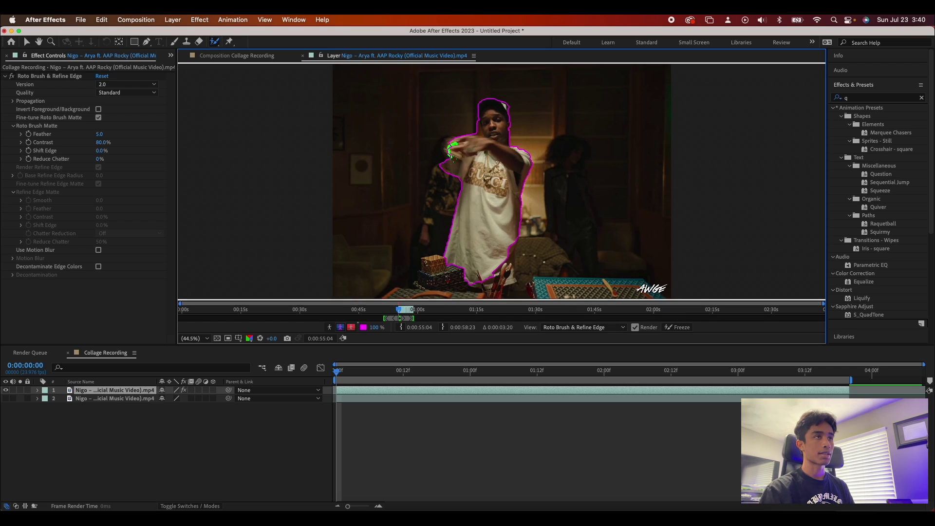
Step: Add a foreground Roto Brush stroke on the lower shirt at 0:00:00:03 and advance through the clip to 0:00:01:23
{"action": "left_click_drag", "start_coordinate": [336, 372], "coordinate": [357, 373]}
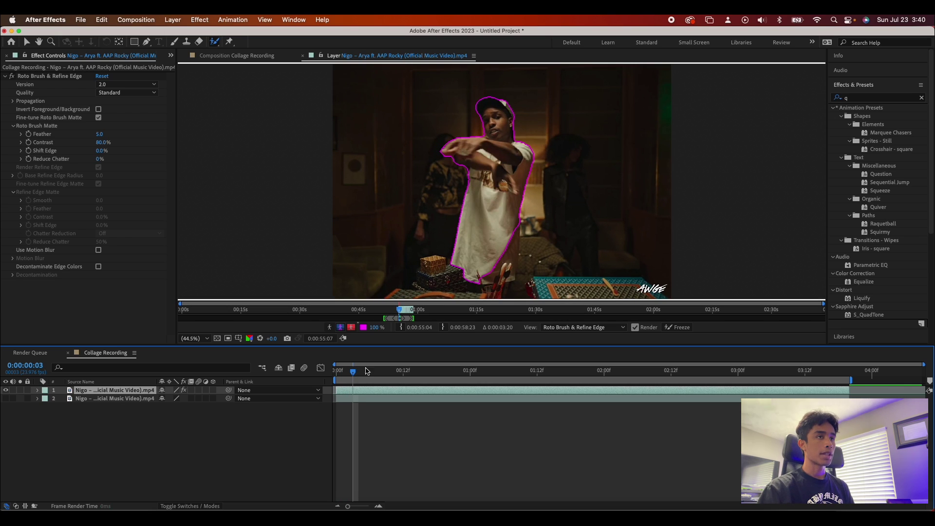
{"action": "left_click_drag", "start_coordinate": [508, 238], "coordinate": [508, 243]}
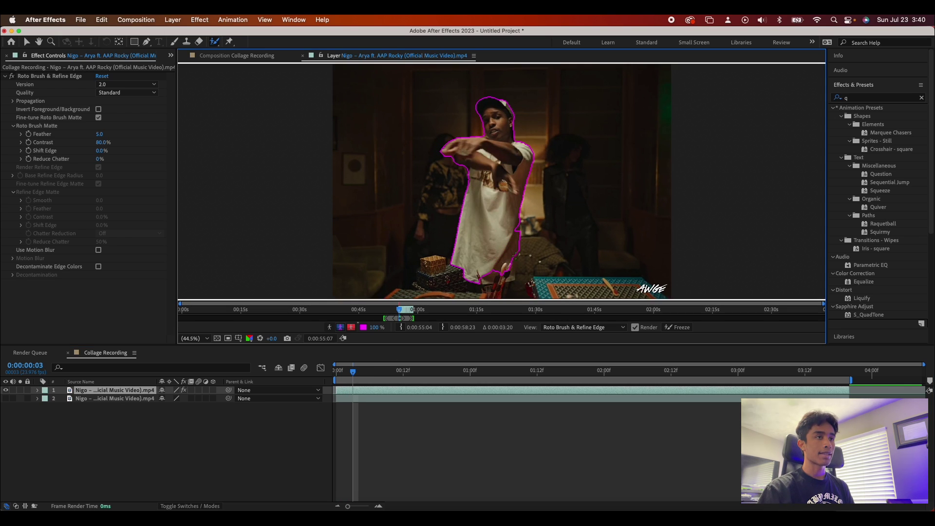
{"action": "left_click_drag", "start_coordinate": [373, 373], "coordinate": [598, 378]}
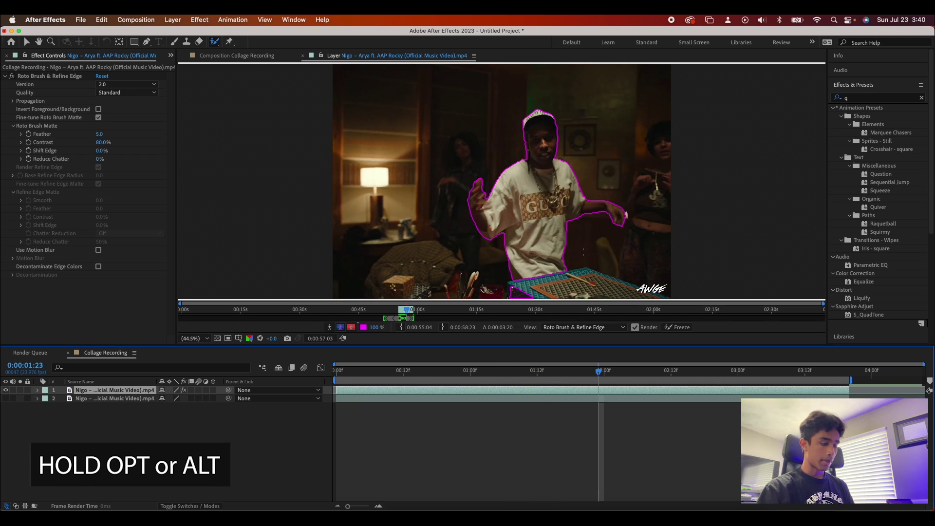
Step: Try a subtracting Roto Brush stroke across the man's outstretched forearm, and undo it
{"action": "left_click_drag", "start_coordinate": [605, 195], "coordinate": [604, 227]}
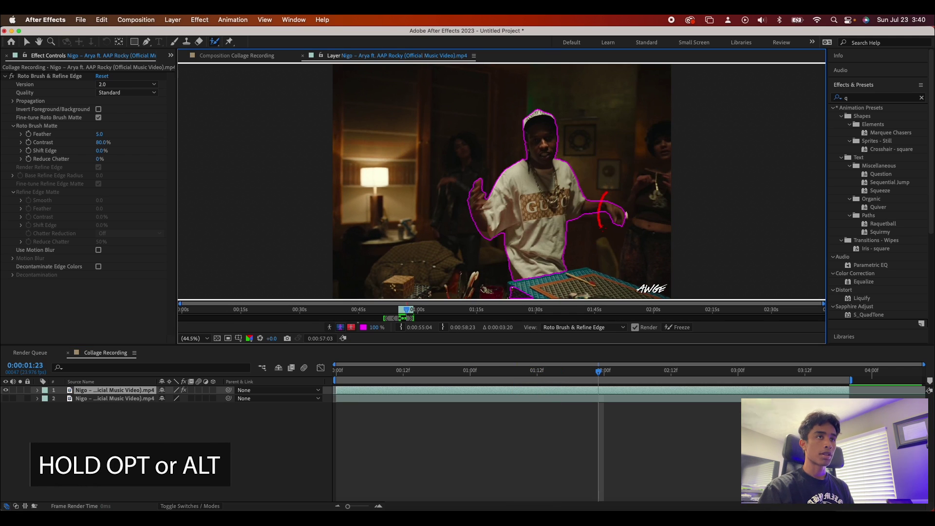
{"action": "key", "text": "super+z"}
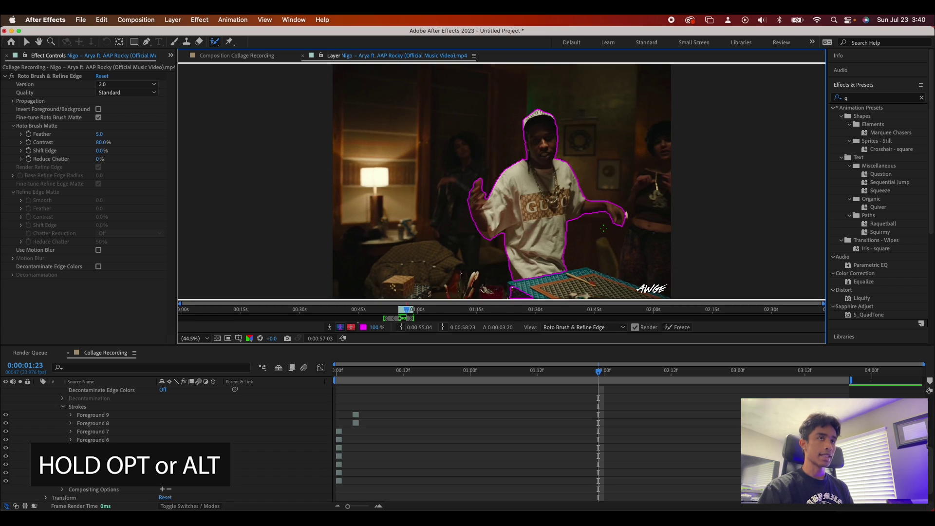
Step: Scrub through further frames of the clip to check the rotoscoped cutout of the man
{"action": "left_click_drag", "start_coordinate": [599, 372], "coordinate": [633, 372]}
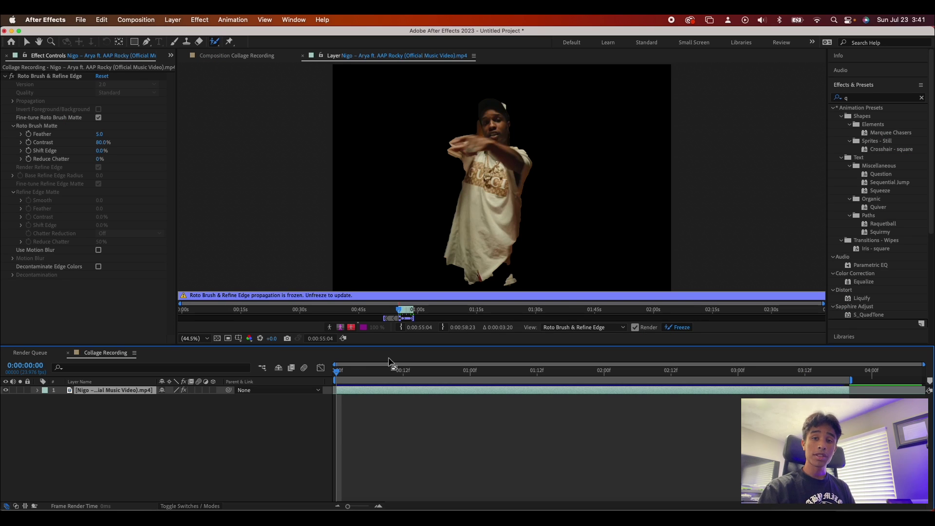
{"action": "left_click_drag", "start_coordinate": [345, 370], "coordinate": [361, 371]}
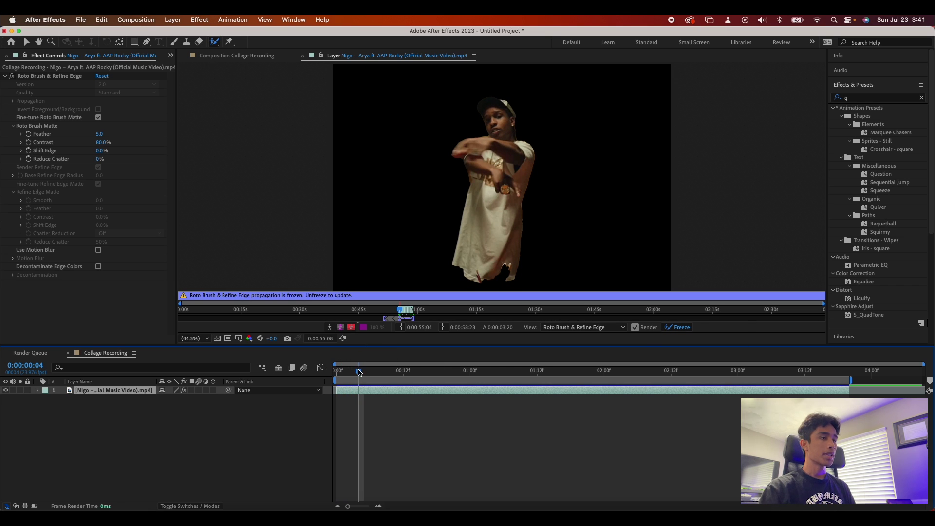
Step: Add the Collage Recording composition to the render queue for export
{"action": "left_click", "coordinate": [79, 20]}
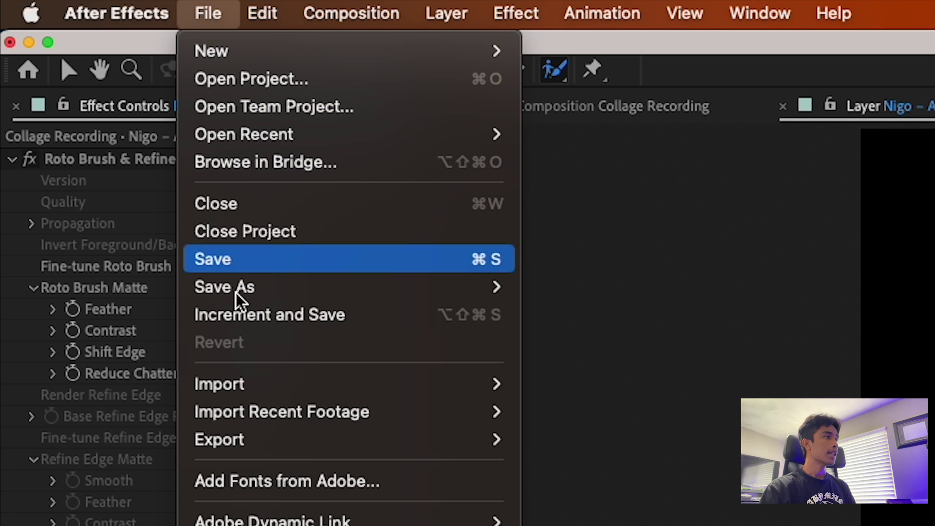
{"action": "mouse_move", "coordinate": [298, 441]}
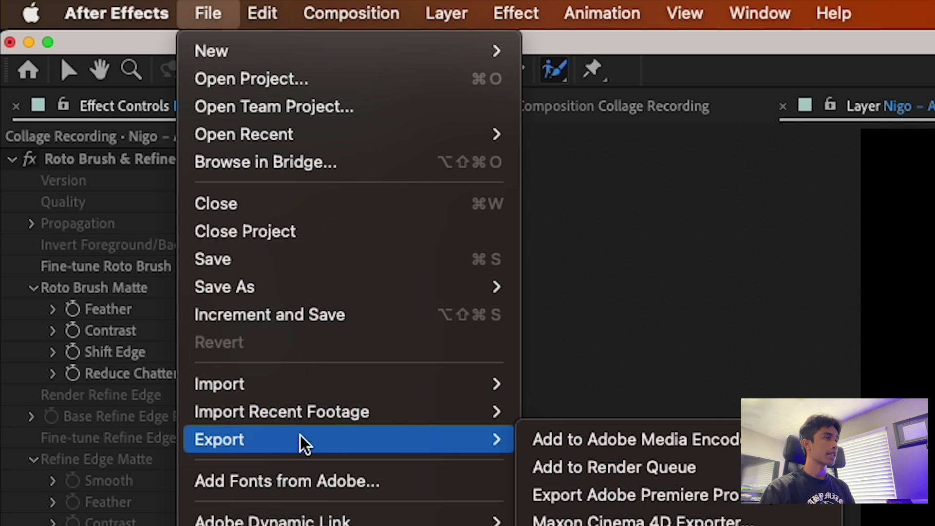
{"action": "left_click", "coordinate": [633, 468]}
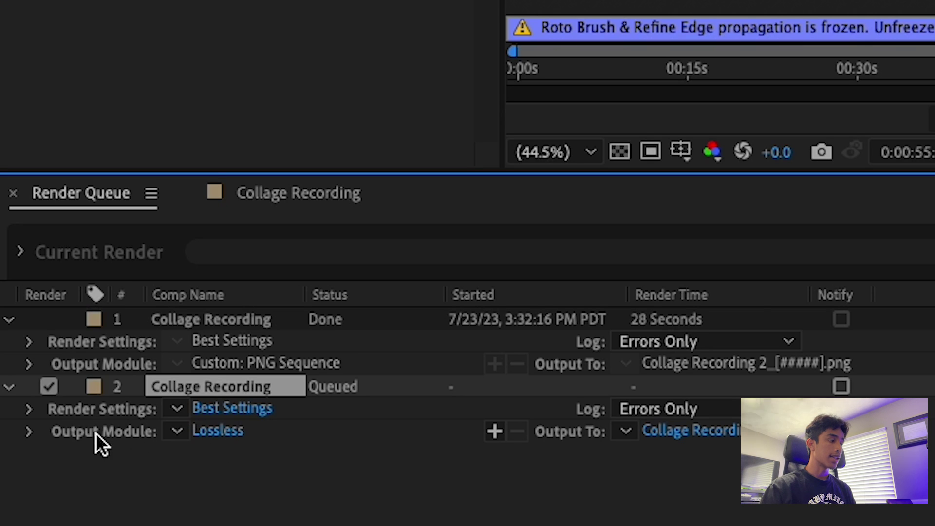
Step: Configure the queued render's output module as a PNG Sequence with RGB + Alpha channels
{"action": "left_click", "coordinate": [225, 435]}
{"action": "left_click", "coordinate": [310, 108]}
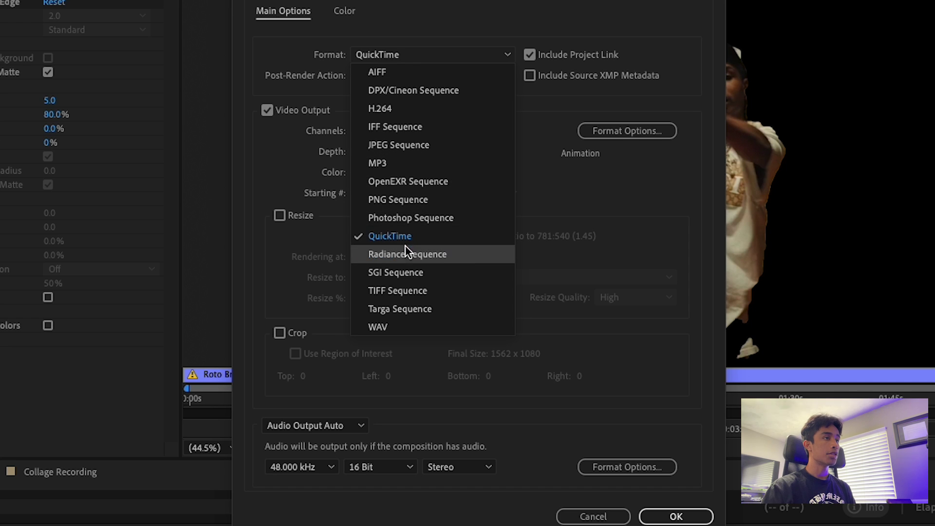
{"action": "left_click", "coordinate": [411, 200]}
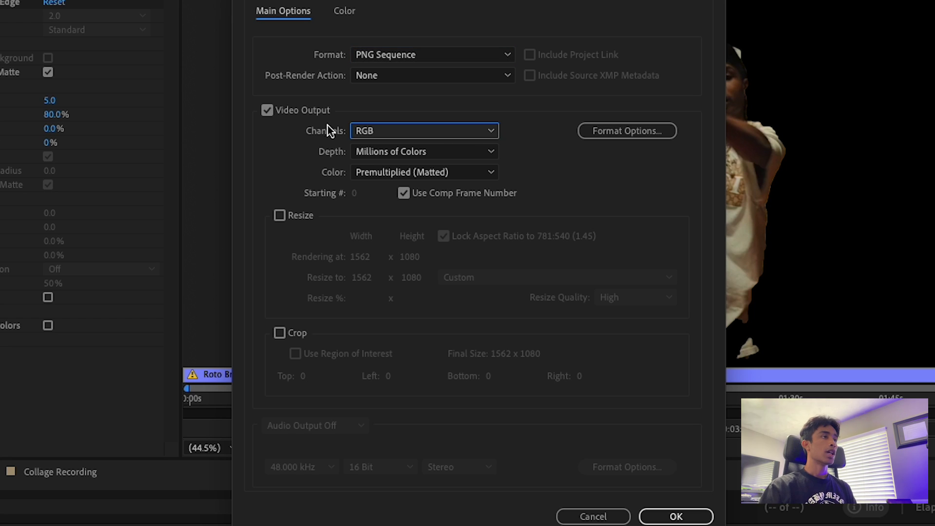
{"action": "left_click", "coordinate": [382, 131]}
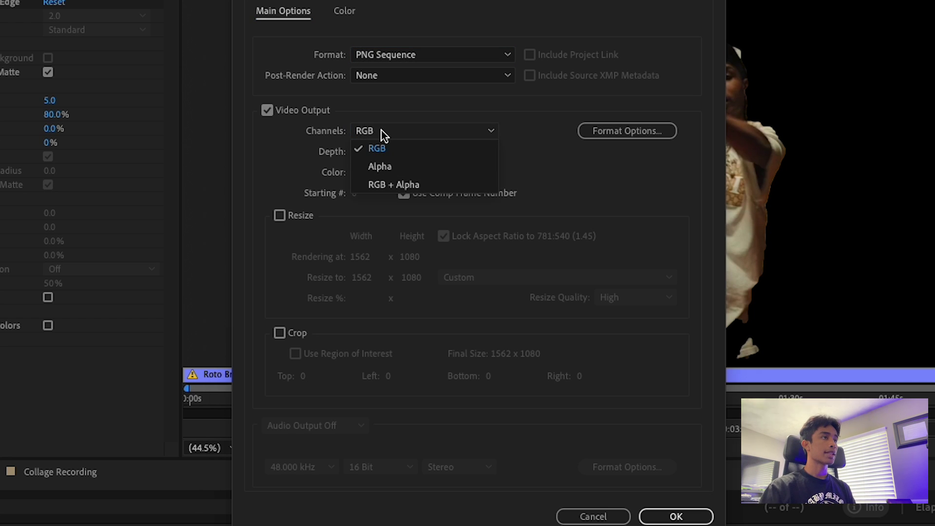
{"action": "left_click", "coordinate": [387, 184]}
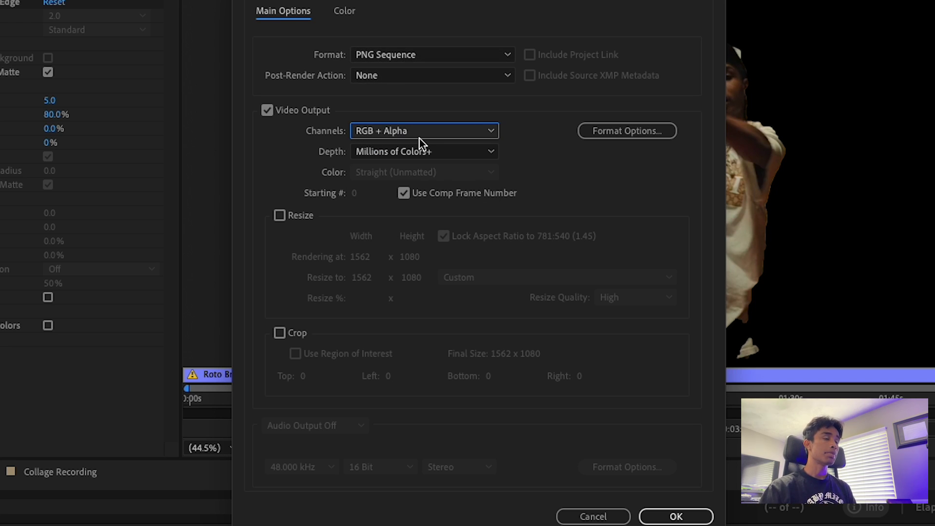
{"action": "left_click", "coordinate": [678, 516]}
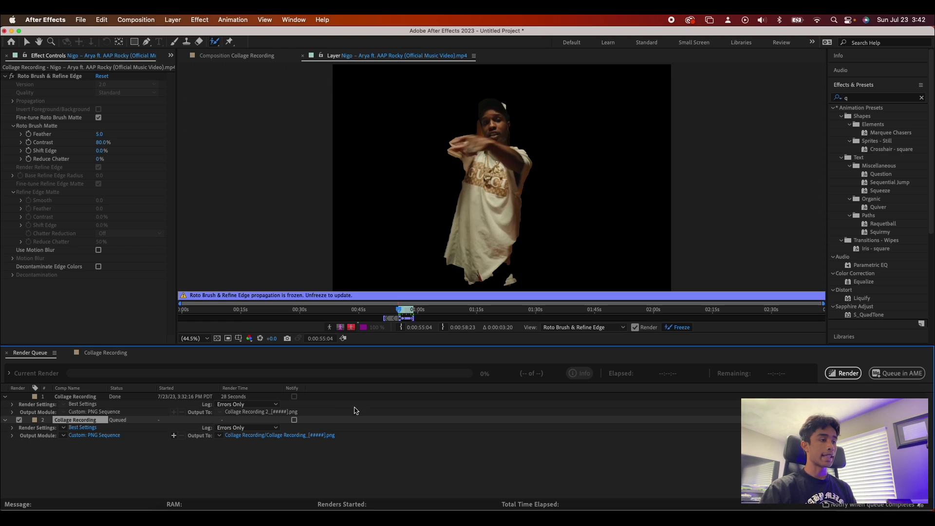
Step: Set the save location of the queued PNG sequence to the Youtube Tutorials folder
{"action": "left_click", "coordinate": [284, 435]}
{"action": "left_click", "coordinate": [485, 139]}
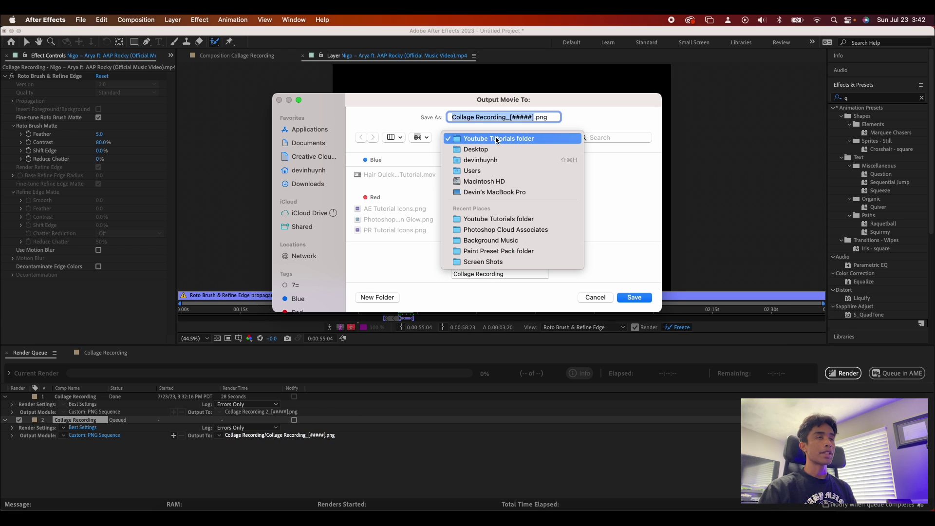
{"action": "left_click", "coordinate": [497, 139]}
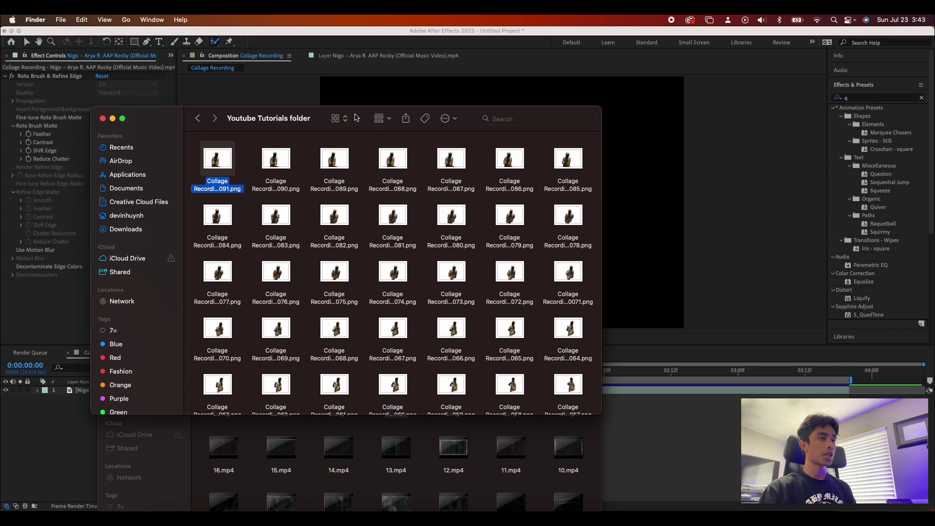
Step: Enlarge the Youtube Tutorials folder window in Finder and look over the exported PNG frames
{"action": "left_click_drag", "start_coordinate": [598, 408], "coordinate": [665, 509]}
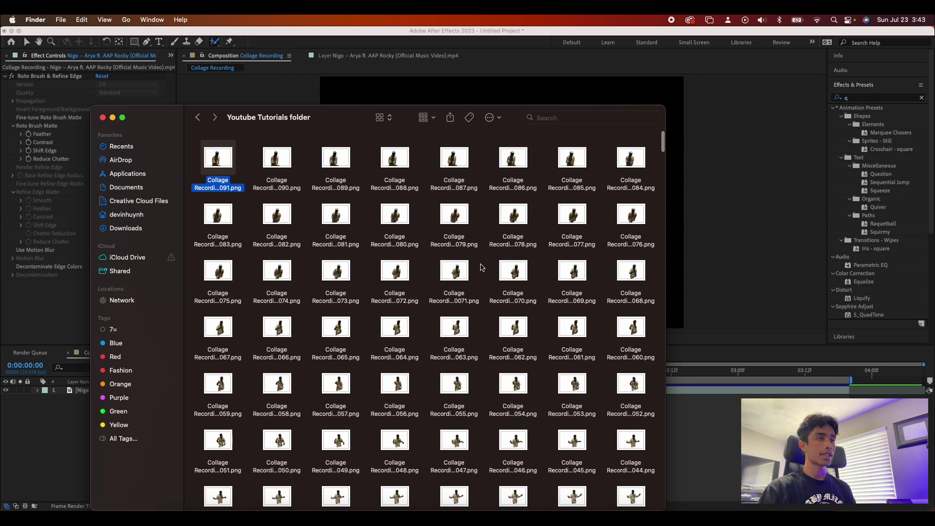
{"action": "scroll", "coordinate": [485, 291], "scroll_direction": "down", "scroll_amount": 3}
{"action": "scroll", "coordinate": [485, 290], "scroll_direction": "up", "scroll_amount": 2}
Step: Preview the exported cutout frames one by one, from Collage Recording 2_00091.png to Collage Recording 2_00080.png
{"action": "key", "text": "space"}
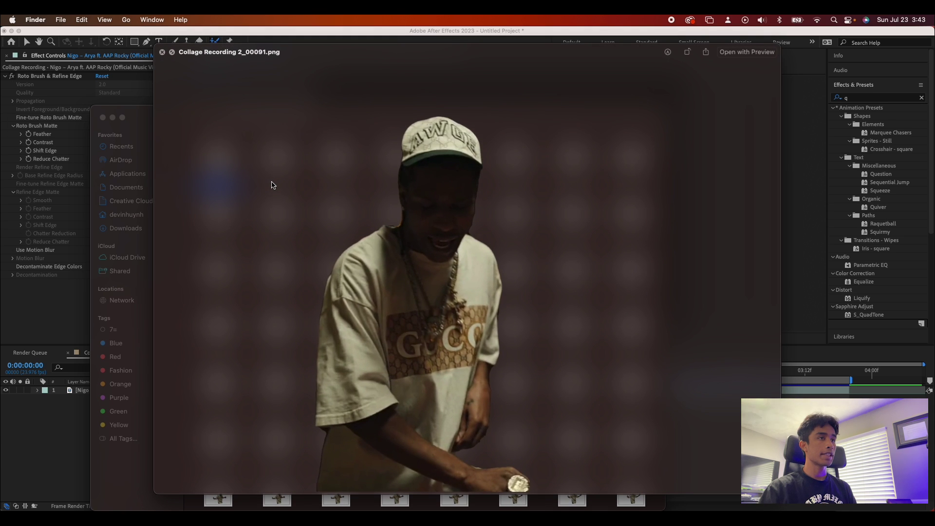
{"action": "key", "text": "Right"}
{"action": "key", "text": "Right"}
{"action": "key", "text": "Right"}
{"action": "key", "text": "Right"}
{"action": "key", "text": "Right"}
{"action": "key", "text": "Right"}
{"action": "key", "text": "Right"}
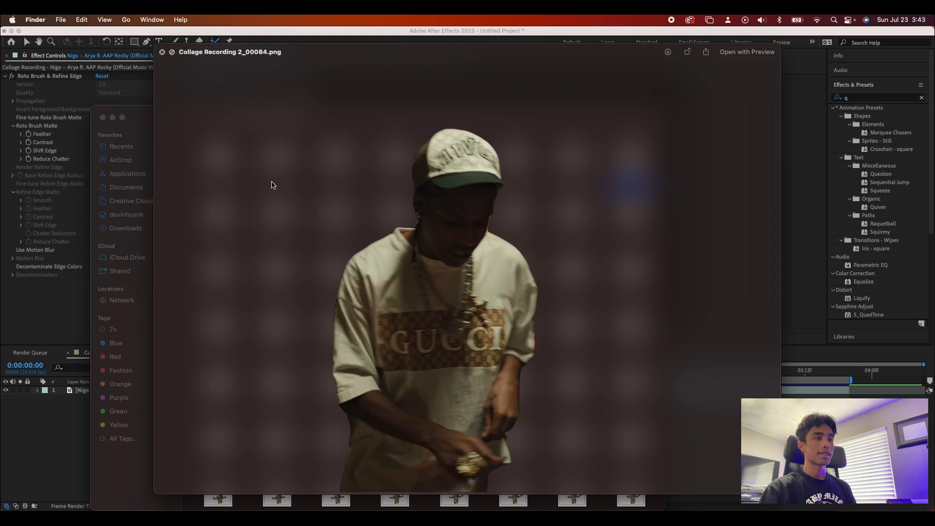
{"action": "key", "text": "space"}
{"action": "key", "text": "Left"}
{"action": "key", "text": "space"}
{"action": "key", "text": "Right"}
{"action": "key", "text": "Right"}
{"action": "key", "text": "Right"}
{"action": "key", "text": "Right"}
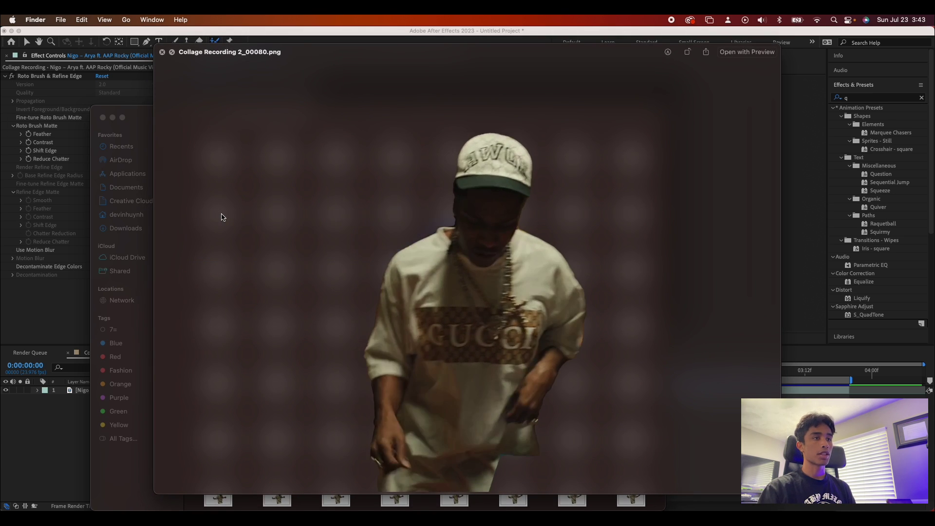
Step: Close the frame preview and add all the PNG frames from the Rocky dancing folder to the Collage Recording composition
{"action": "key", "text": "space"}
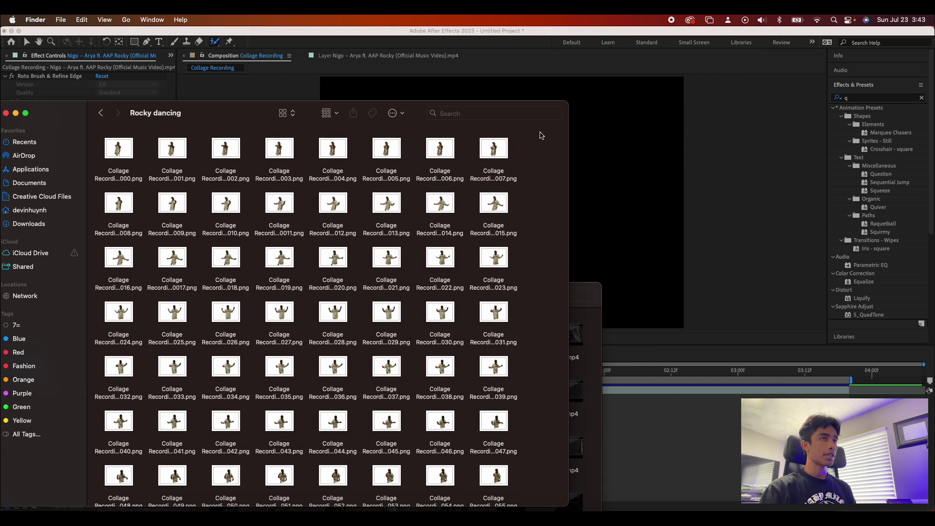
{"action": "left_click_drag", "start_coordinate": [542, 135], "coordinate": [93, 505]}
{"action": "left_click_drag", "start_coordinate": [233, 118], "coordinate": [445, 111]}
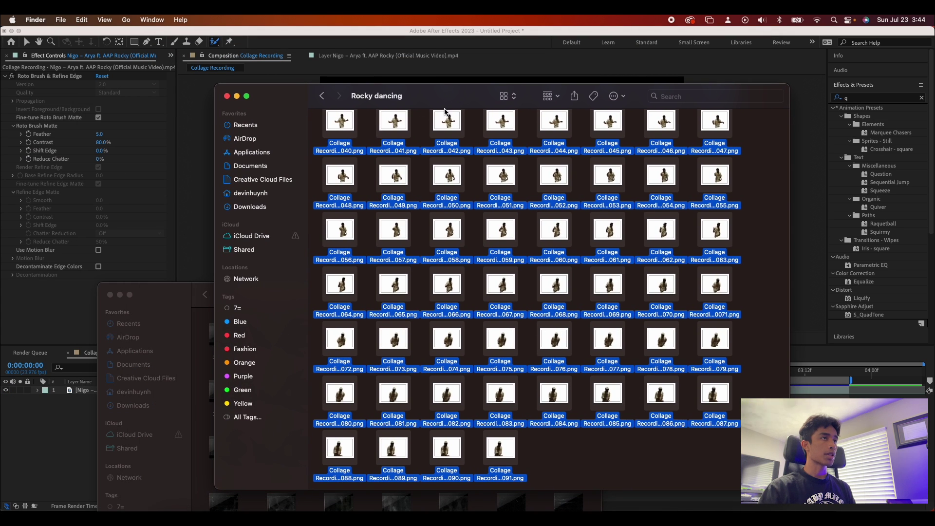
{"action": "left_click_drag", "start_coordinate": [348, 128], "coordinate": [52, 443]}
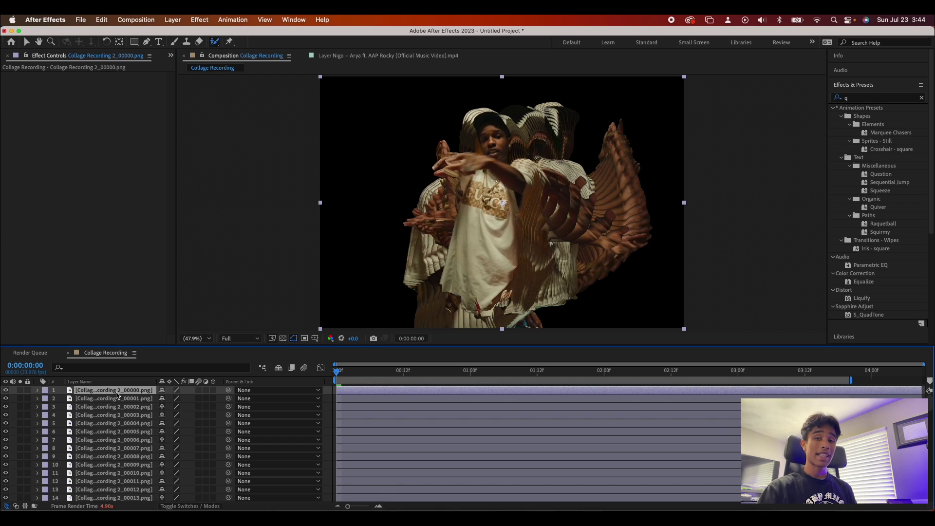
Step: Select the frame layers 00001 through 00091 and shift them one frame later in the timeline
{"action": "key", "text": "super+a"}
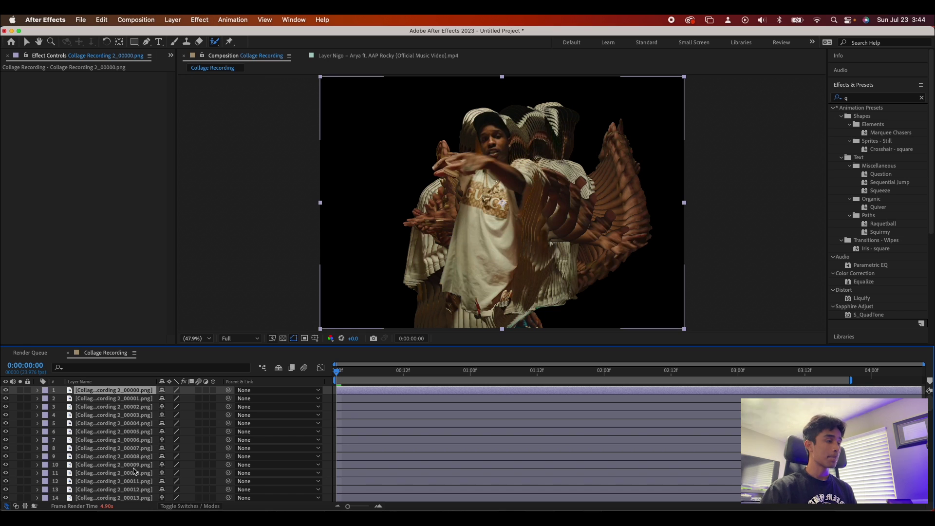
{"action": "scroll", "coordinate": [133, 477], "scroll_direction": "down", "scroll_amount": 10}
{"action": "scroll", "coordinate": [133, 477], "scroll_direction": "down", "scroll_amount": 10}
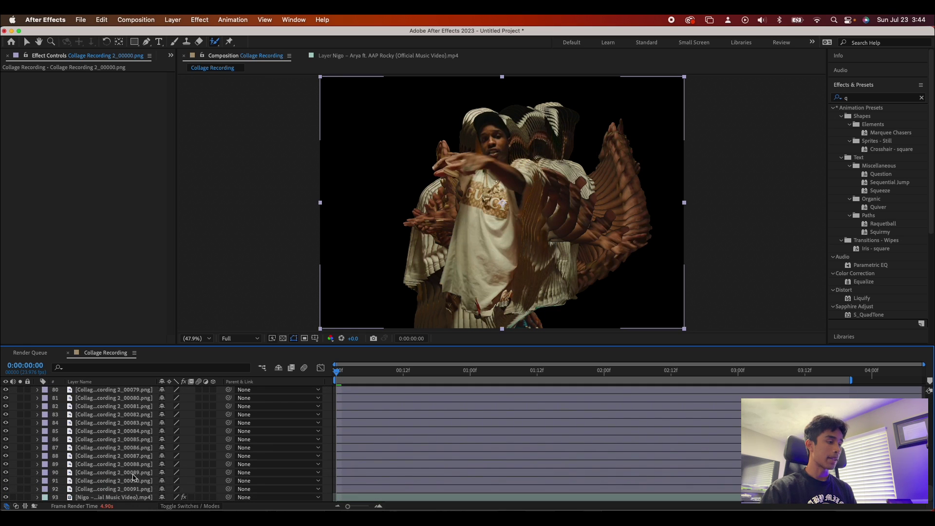
{"action": "left_click", "coordinate": [133, 490]}
{"action": "scroll", "coordinate": [117, 439], "scroll_direction": "up", "scroll_amount": 15}
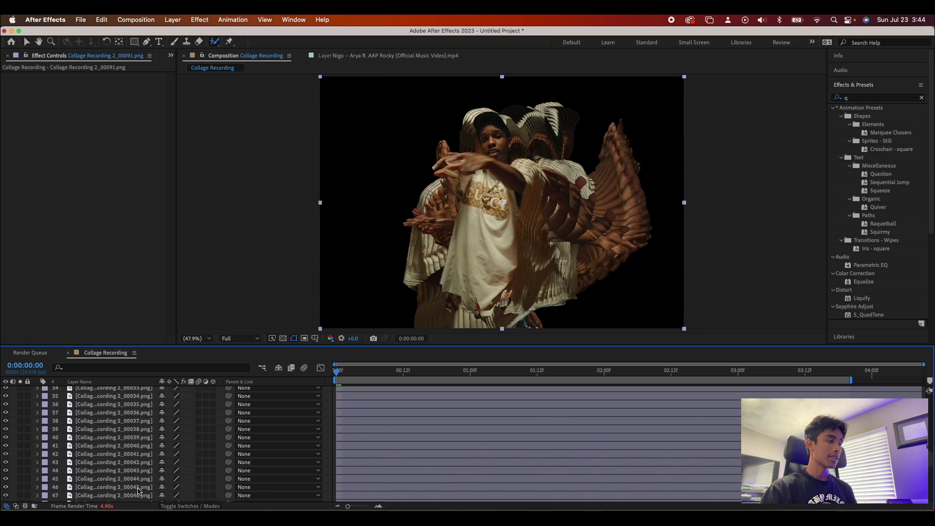
{"action": "left_click", "coordinate": [112, 400], "text": "shift"}
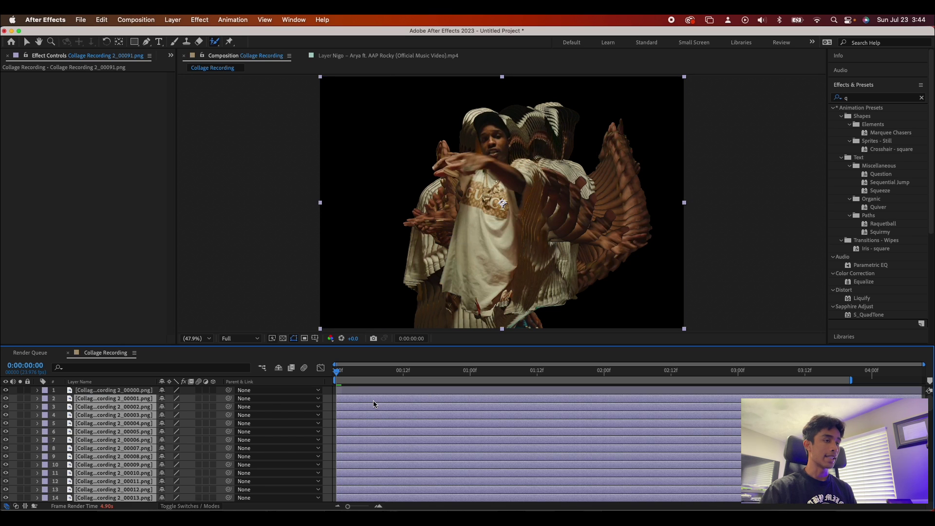
{"action": "left_click_drag", "start_coordinate": [373, 401], "coordinate": [379, 401]}
Step: Set the current time to 0:00:00:02 and shift frame layers 00002 through 00091 to start there
{"action": "left_click_drag", "start_coordinate": [339, 373], "coordinate": [349, 372]}
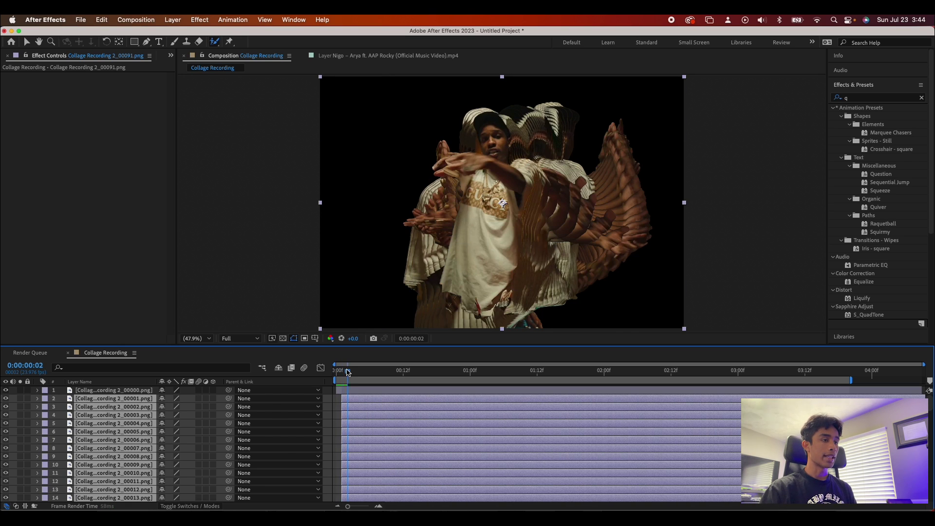
{"action": "left_click", "coordinate": [359, 408], "text": "shift"}
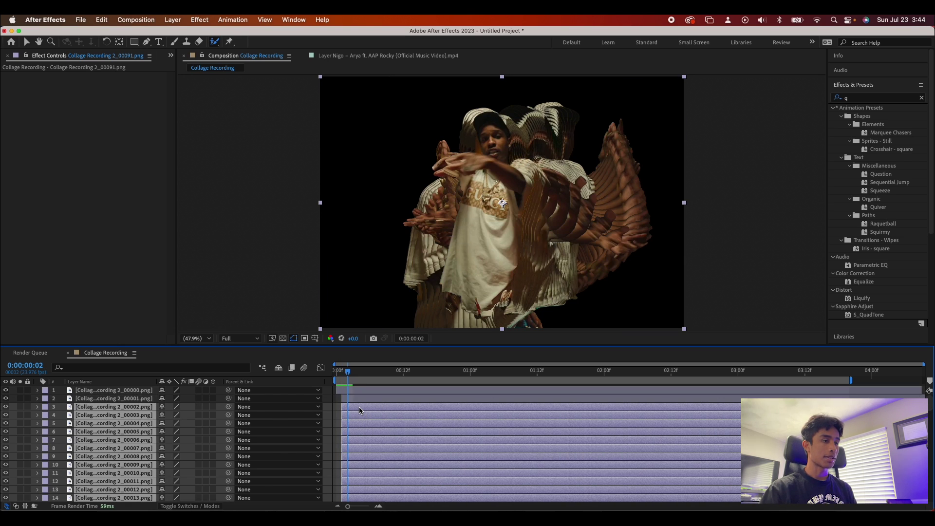
{"action": "mouse_move", "coordinate": [359, 407]}
{"action": "left_mouse_down"}
{"action": "mouse_move", "coordinate": [371, 416]}
{"action": "mouse_move", "coordinate": [363, 409]}
{"action": "left_mouse_up"}
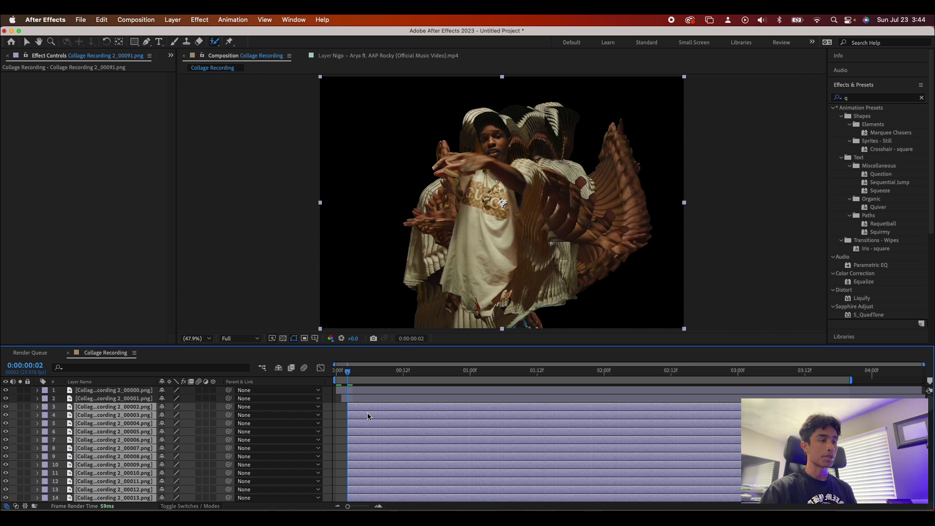
Step: Stagger the frame layers from 00003 through 00026 so that each starts one frame after the layer above it
{"action": "left_click", "coordinate": [368, 409], "text": "super"}
{"action": "left_click_drag", "start_coordinate": [369, 415], "coordinate": [388, 432]}
{"action": "left_click", "coordinate": [374, 417], "text": "super"}
{"action": "left_click", "coordinate": [384, 425], "text": "super"}
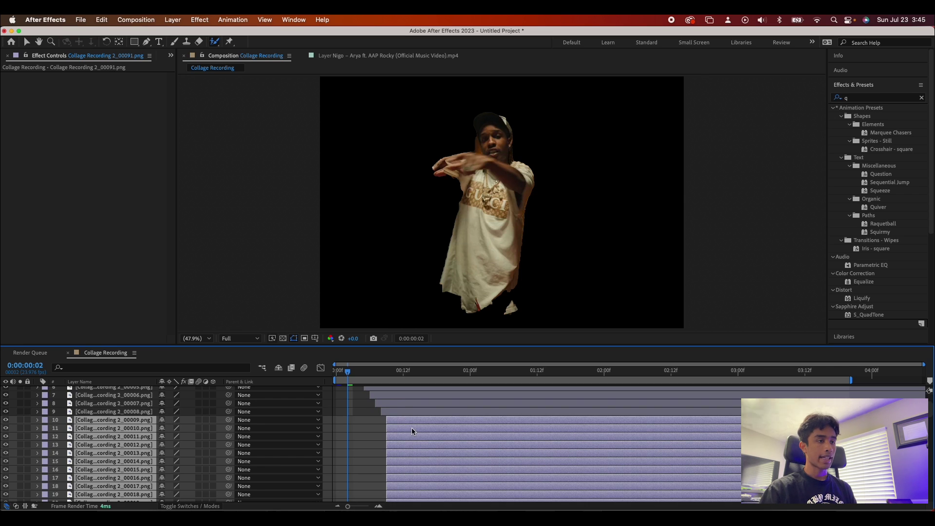
{"action": "left_click", "coordinate": [411, 423], "text": "super"}
{"action": "left_click_drag", "start_coordinate": [412, 431], "coordinate": [479, 460]}
{"action": "left_click", "coordinate": [416, 429], "text": "super"}
{"action": "left_click", "coordinate": [423, 438], "text": "super"}
{"action": "left_click", "coordinate": [466, 453], "text": "super"}
{"action": "scroll", "coordinate": [487, 448], "scroll_direction": "down", "scroll_amount": 5}
{"action": "left_click", "coordinate": [498, 415], "text": "super"}
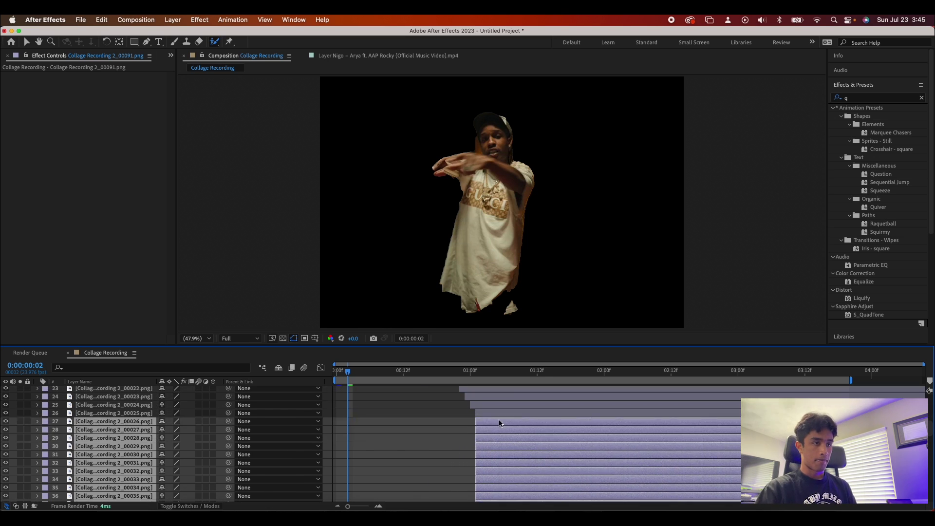
{"action": "left_click_drag", "start_coordinate": [499, 422], "coordinate": [505, 422]}
{"action": "left_click", "coordinate": [505, 422], "text": "super"}
Step: Continue the one-frame stagger through the remaining frame layers, down to the last one, 00091
{"action": "scroll", "coordinate": [536, 475], "scroll_direction": "down", "scroll_amount": 5}
{"action": "left_click", "coordinate": [572, 473]}
{"action": "scroll", "coordinate": [572, 473], "scroll_direction": "down", "scroll_amount": 20}
{"action": "left_click", "coordinate": [572, 488], "text": "shift"}
{"action": "scroll", "coordinate": [555, 419], "scroll_direction": "up", "scroll_amount": 20}
{"action": "left_click_drag", "start_coordinate": [590, 464], "coordinate": [601, 471]}
{"action": "left_click", "coordinate": [595, 464], "text": "super"}
{"action": "scroll", "coordinate": [618, 492], "scroll_direction": "down", "scroll_amount": 5}
{"action": "left_click", "coordinate": [629, 424], "text": "super"}
{"action": "left_click_drag", "start_coordinate": [629, 432], "coordinate": [635, 433]}
{"action": "scroll", "coordinate": [682, 466], "scroll_direction": "down", "scroll_amount": 5}
{"action": "left_click", "coordinate": [685, 432], "text": "super"}
{"action": "left_click_drag", "start_coordinate": [719, 432], "coordinate": [729, 441]}
{"action": "left_click", "coordinate": [724, 433], "text": "super"}
{"action": "scroll", "coordinate": [746, 455], "scroll_direction": "down", "scroll_amount": 5}
{"action": "left_click", "coordinate": [757, 443], "text": "super"}
{"action": "scroll", "coordinate": [779, 478], "scroll_direction": "down", "scroll_amount": 10}
{"action": "left_click", "coordinate": [801, 420], "text": "super"}
{"action": "left_click_drag", "start_coordinate": [802, 428], "coordinate": [807, 428]}
{"action": "left_click", "coordinate": [853, 487], "text": "super"}
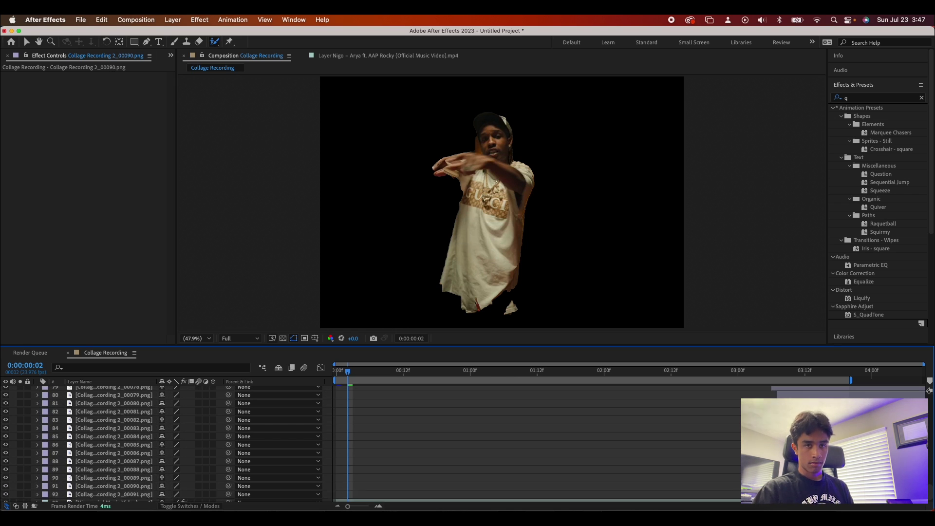
{"action": "left_click", "coordinate": [852, 494]}
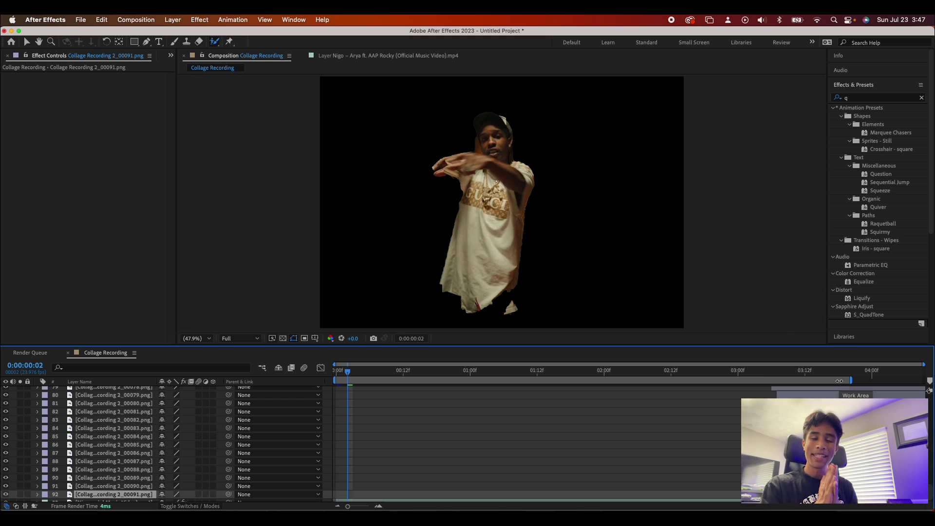
Step: Play back the staggered frame layers in the composition to check the collage trail
{"action": "scroll", "coordinate": [540, 429], "scroll_direction": "up", "scroll_amount": 20}
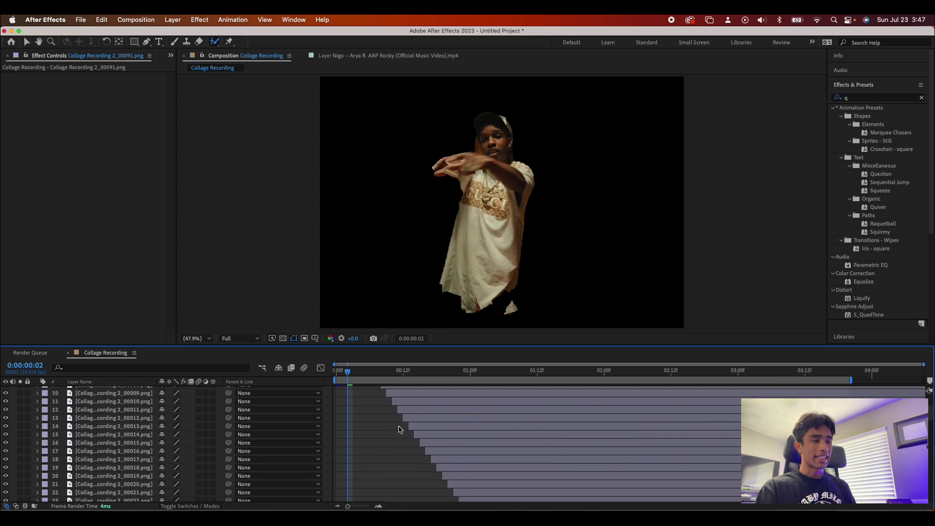
{"action": "scroll", "coordinate": [399, 429], "scroll_direction": "up", "scroll_amount": 5}
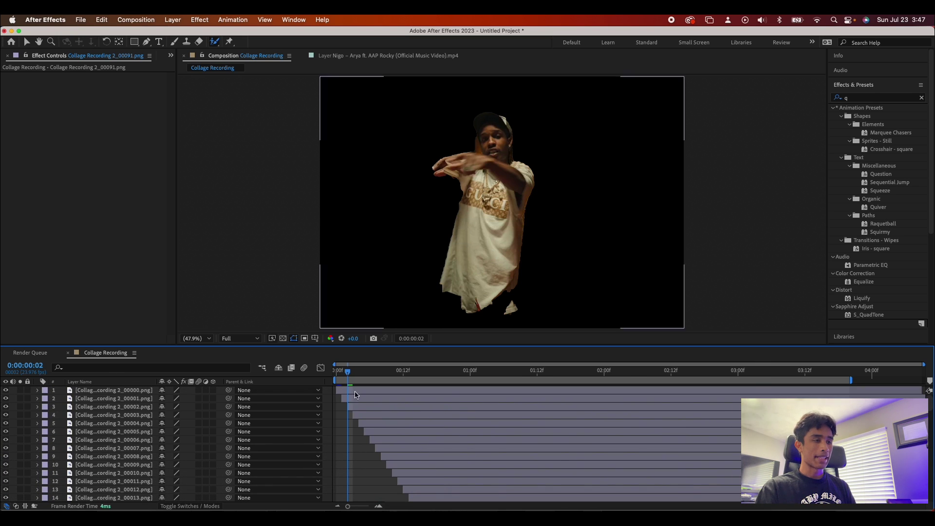
{"action": "key", "text": "space"}
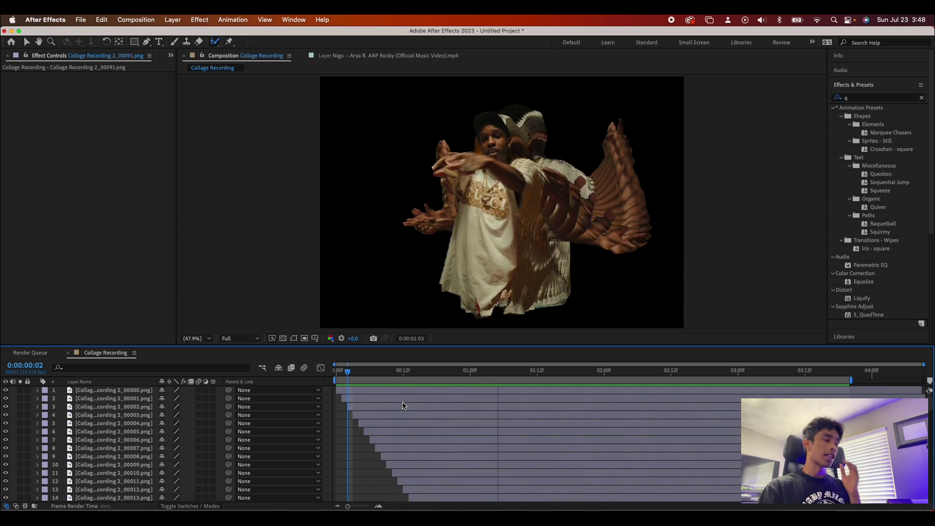
{"action": "key", "text": "space"}
Step: Pre-compose all the PNG frame layers, 00000 through 00091, into a new composition named Collage
{"action": "left_click", "coordinate": [113, 390]}
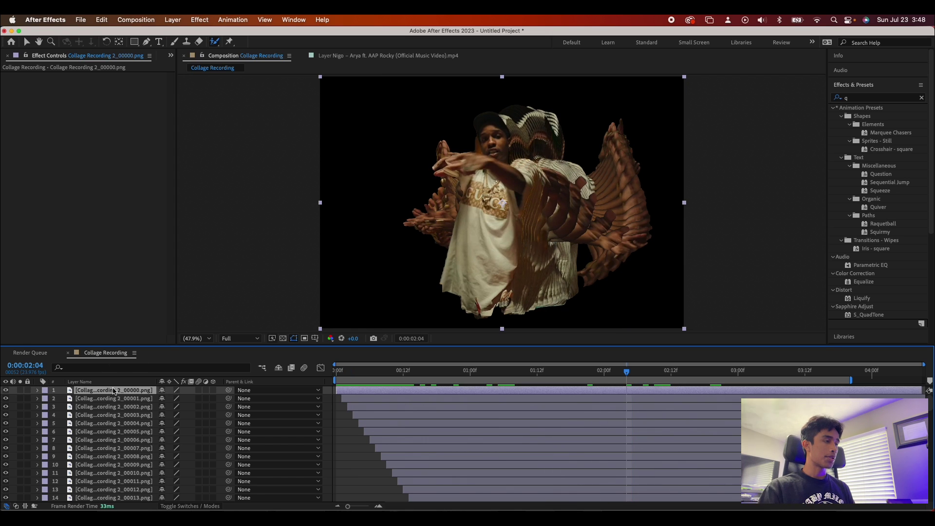
{"action": "scroll", "coordinate": [113, 391], "scroll_direction": "down", "scroll_amount": 20}
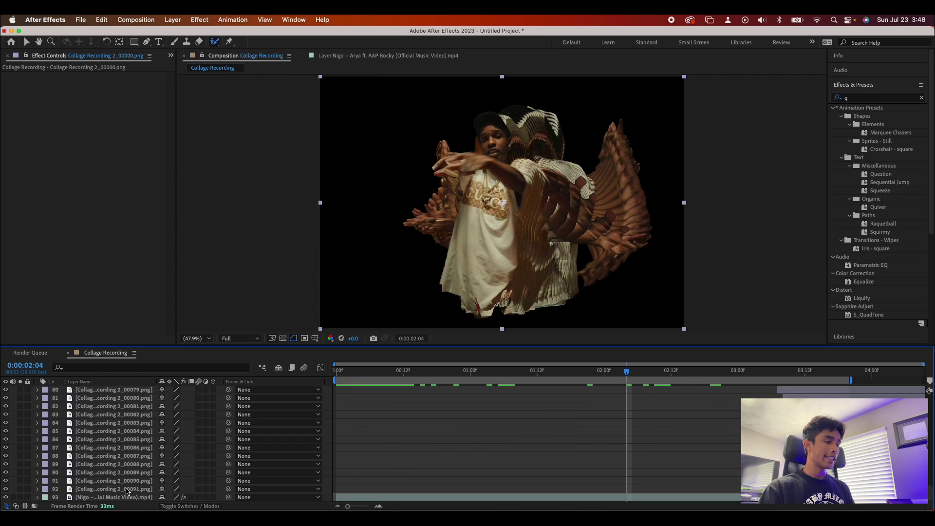
{"action": "left_click", "coordinate": [126, 489], "text": "shift"}
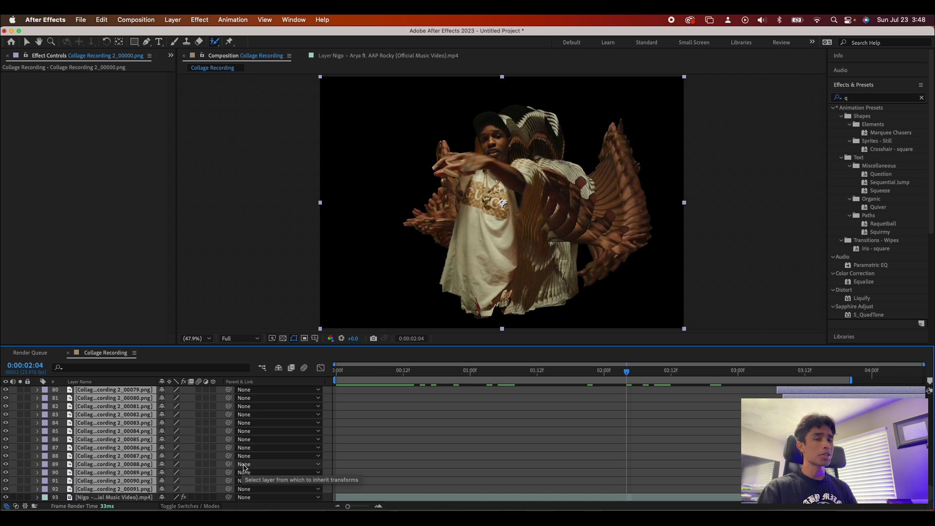
{"action": "right_click", "coordinate": [133, 490]}
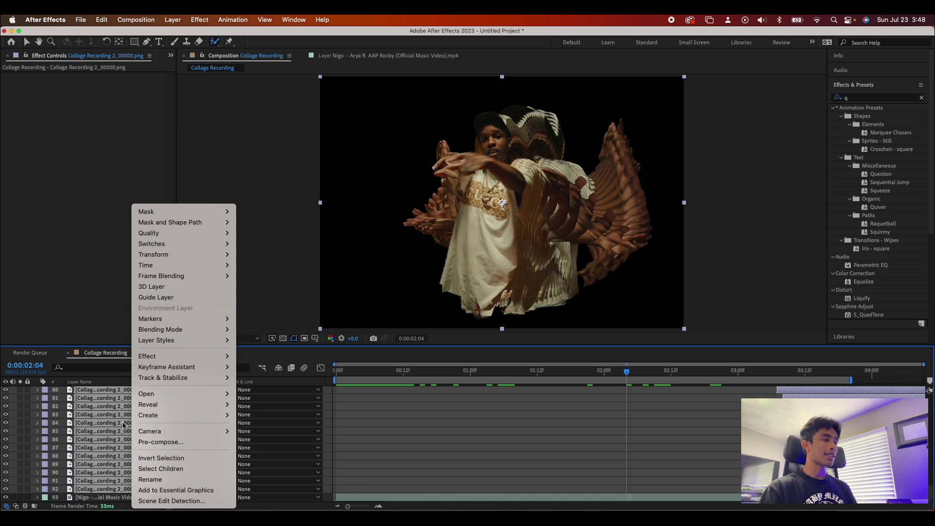
{"action": "left_click", "coordinate": [157, 442]}
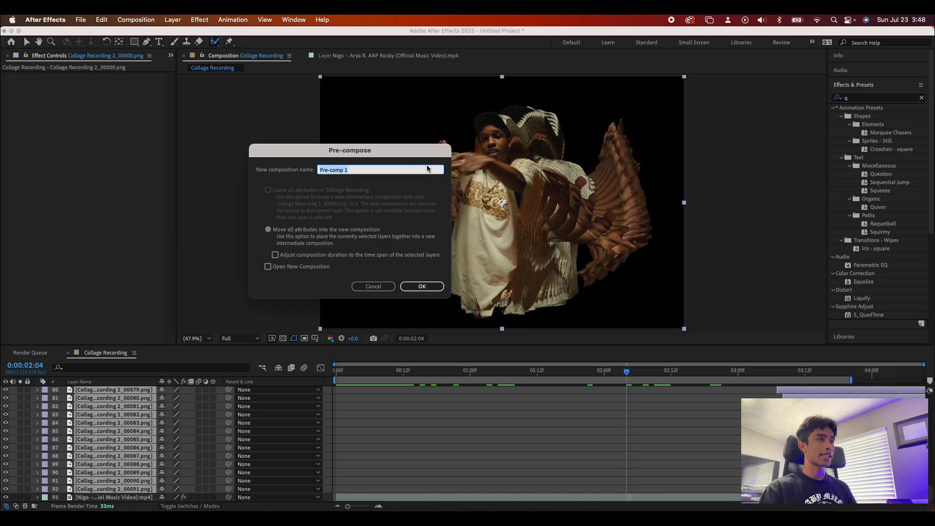
{"action": "type", "text": "c"}
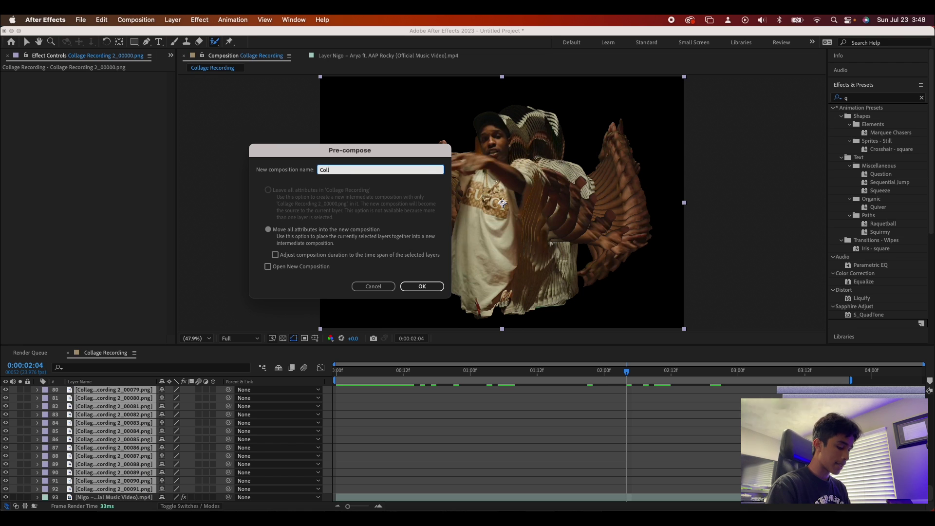
{"action": "key", "text": "Return"}
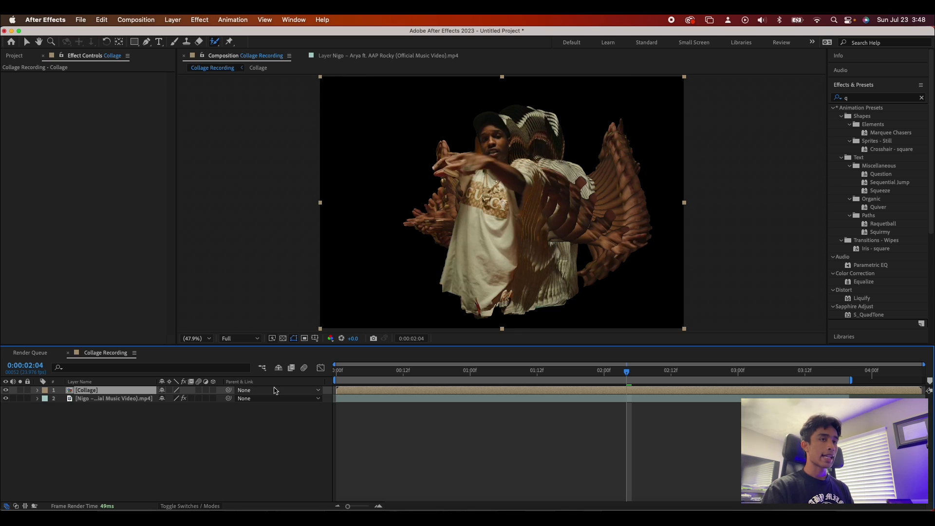
Step: Run Track Camera on the original music video layer
{"action": "left_click_drag", "start_coordinate": [627, 371], "coordinate": [507, 373]}
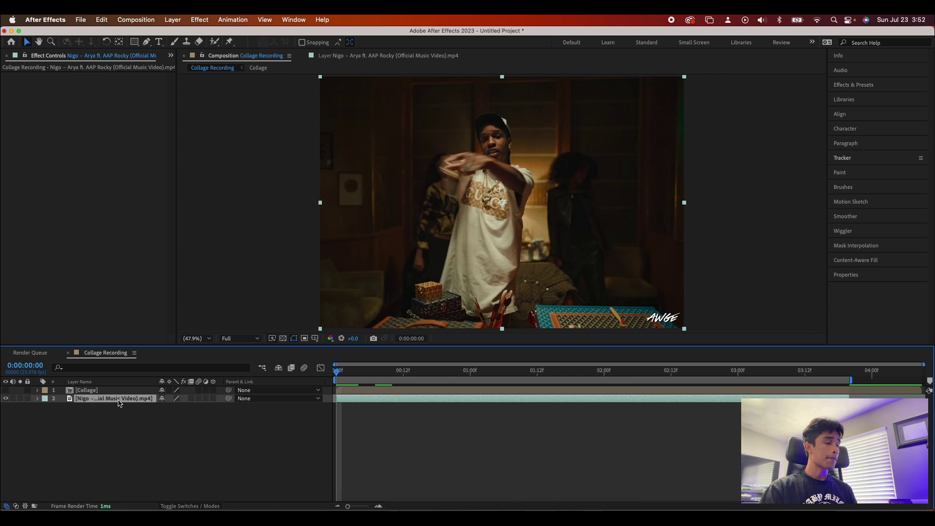
{"action": "left_click", "coordinate": [852, 158]}
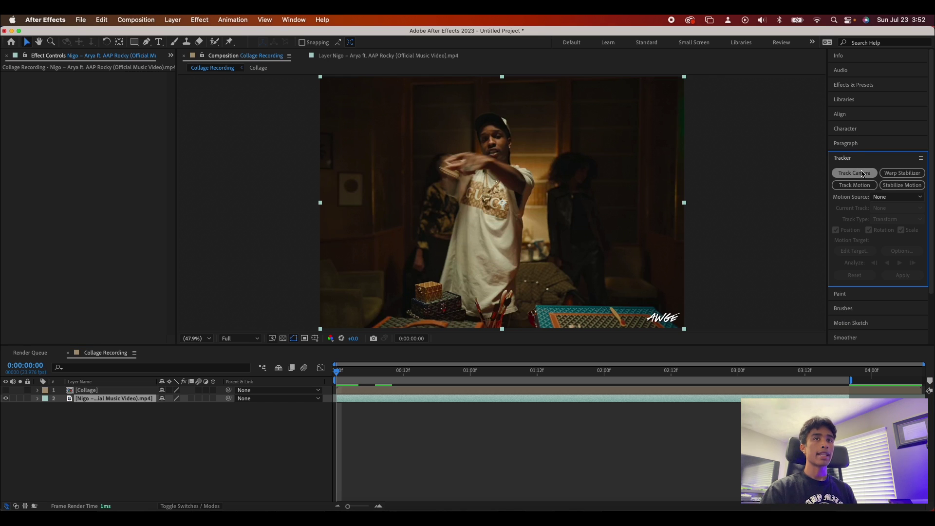
{"action": "left_click", "coordinate": [862, 173]}
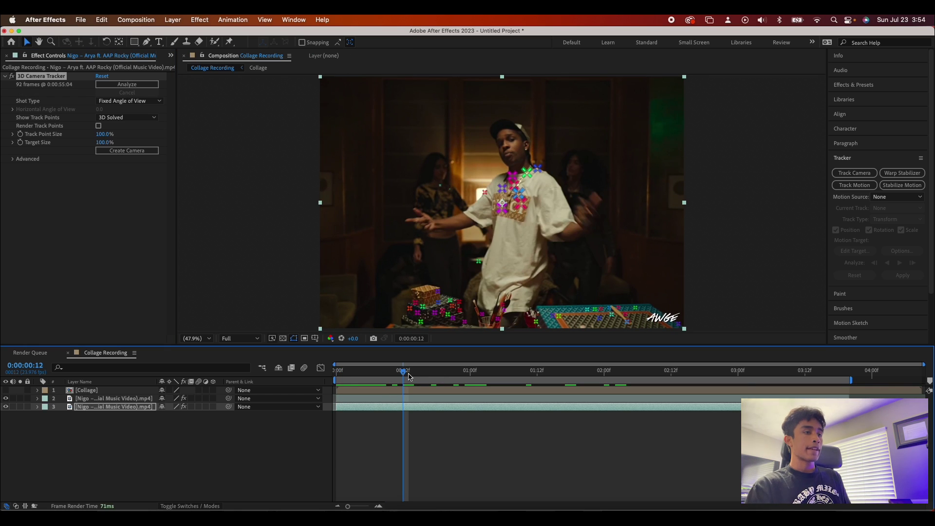
Step: Create a solid and camera from the track points on the patterned teal case at the lower edge of the shot
{"action": "mouse_move", "coordinate": [409, 376]}
{"action": "left_mouse_down"}
{"action": "mouse_move", "coordinate": [574, 376]}
{"action": "mouse_move", "coordinate": [414, 376]}
{"action": "left_mouse_up"}
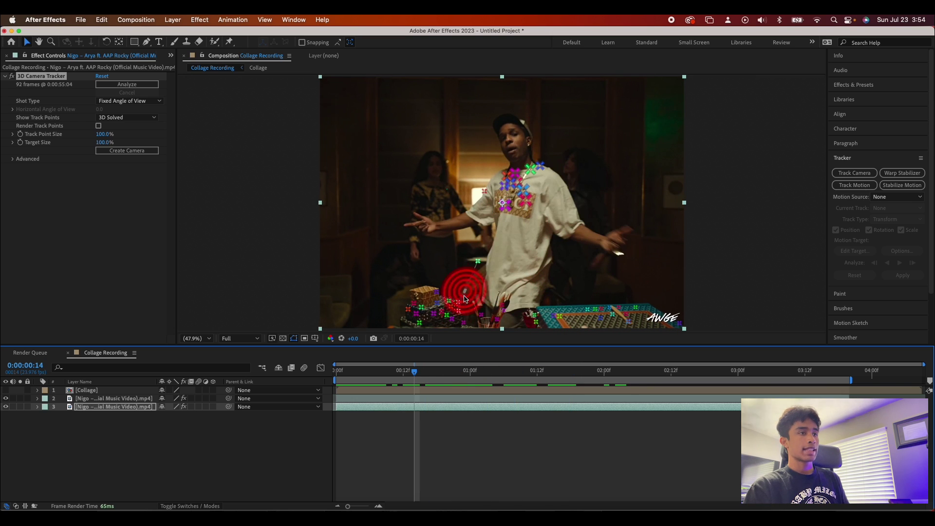
{"action": "left_click_drag", "start_coordinate": [428, 369], "coordinate": [560, 372]}
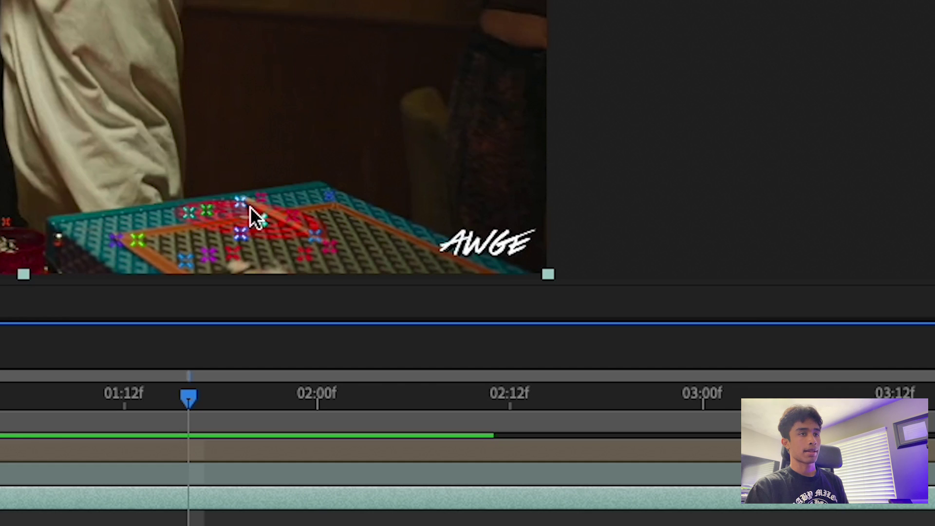
{"action": "right_click", "coordinate": [239, 213]}
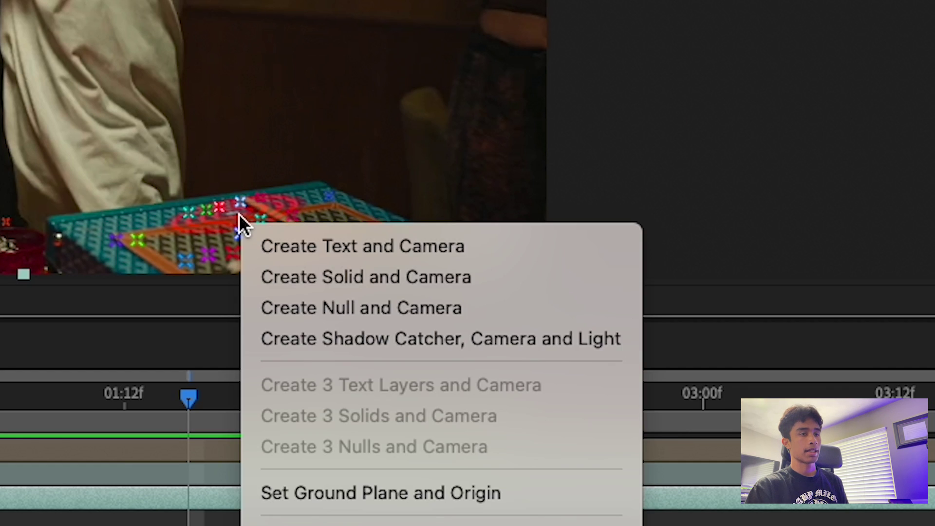
{"action": "left_click", "coordinate": [238, 213]}
{"action": "right_click", "coordinate": [281, 233]}
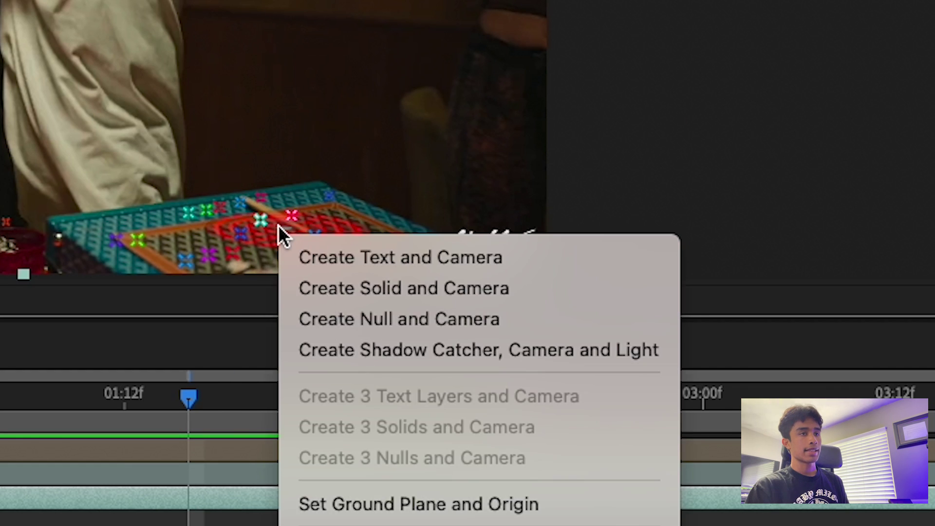
{"action": "left_click", "coordinate": [373, 287]}
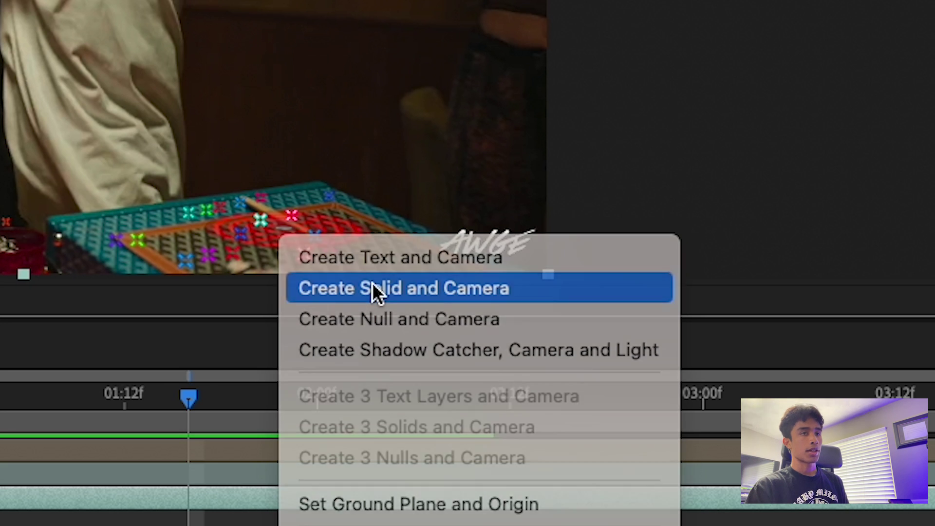
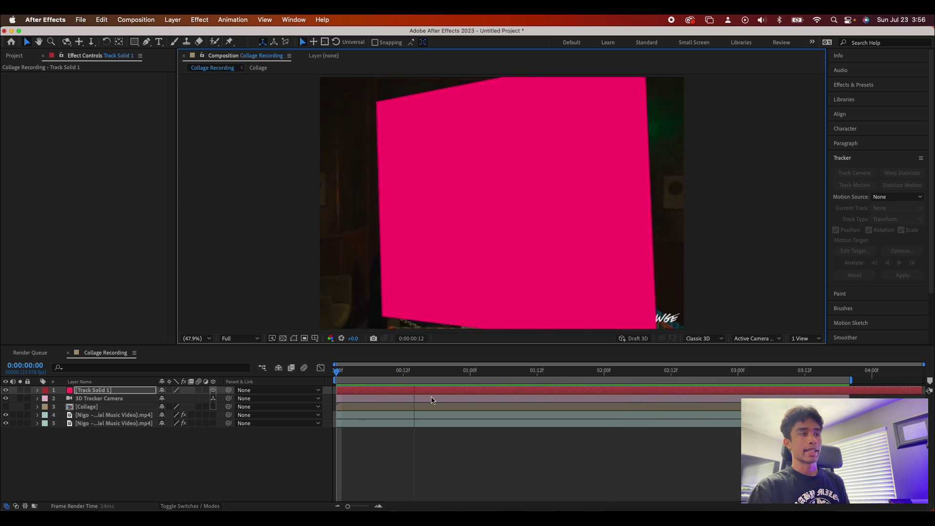
Step: Pre-compose the Track Solid 1 layer as "collage 3d", leaving all attributes in Collage Recording
{"action": "key", "text": "space"}
{"action": "right_click", "coordinate": [108, 390]}
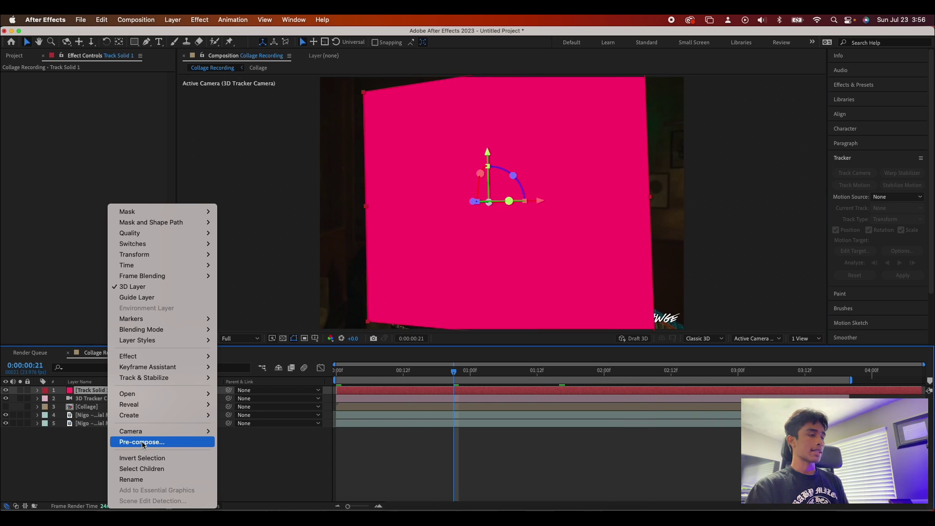
{"action": "left_click", "coordinate": [143, 442]}
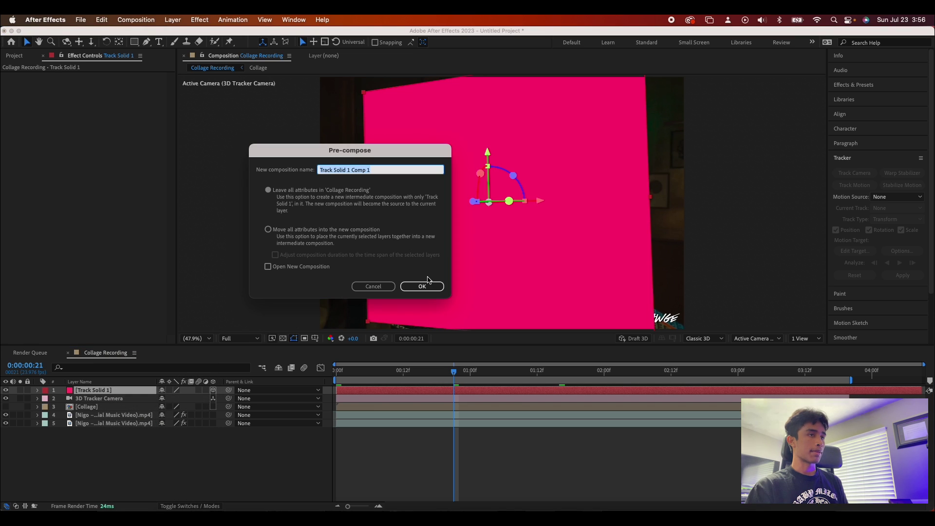
{"action": "type", "text": "colla"}
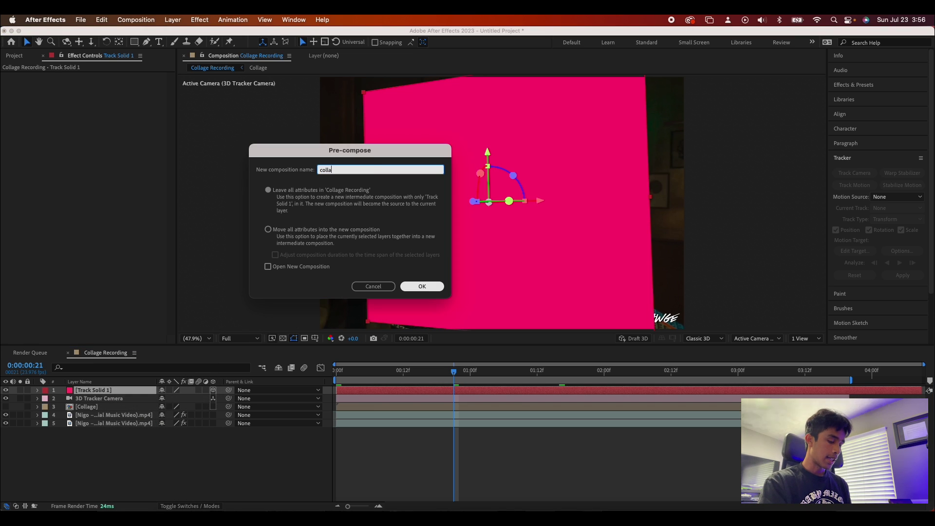
{"action": "type", "text": "ge 3d"}
{"action": "key", "text": "Return"}
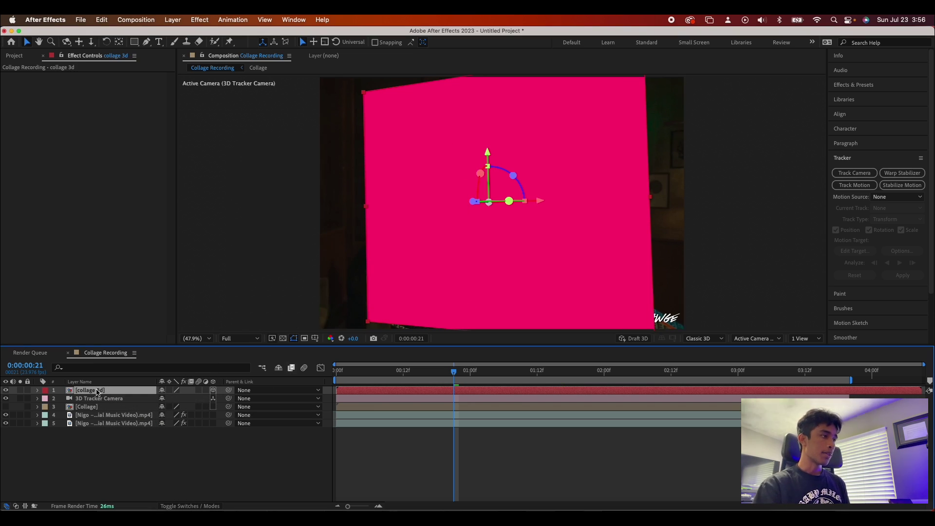
Step: Replace the track solid inside the collage 3d composition with a copy of the Collage layer from Collage Recording
{"action": "double_click", "coordinate": [95, 392]}
{"action": "left_click", "coordinate": [97, 393]}
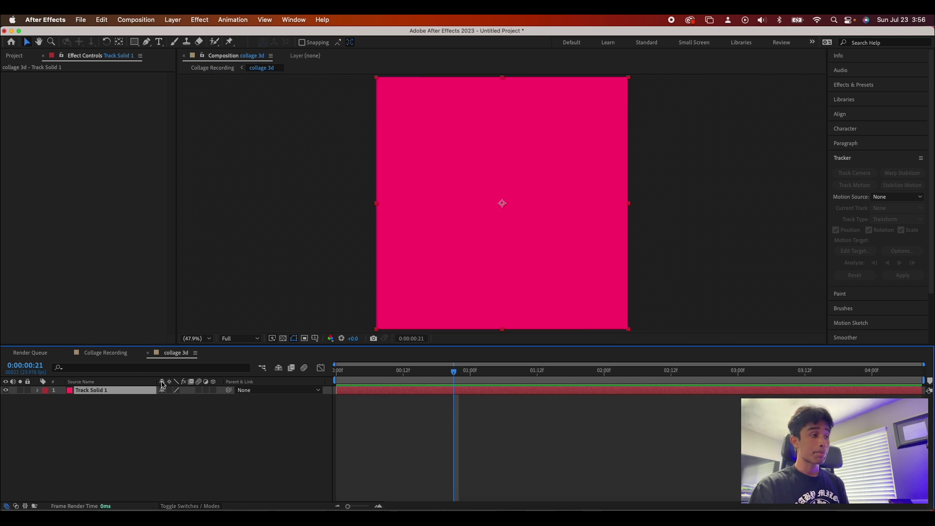
{"action": "key", "text": "Delete"}
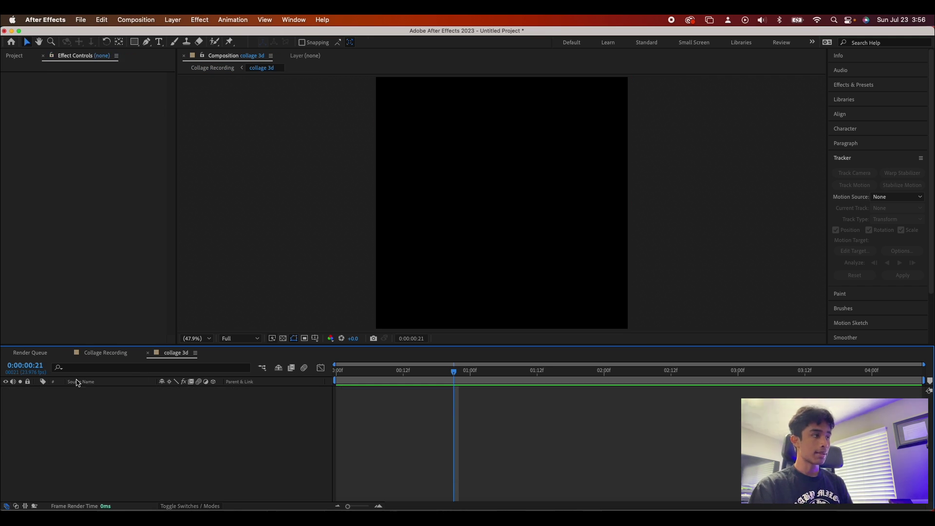
{"action": "left_click", "coordinate": [106, 352]}
{"action": "left_click", "coordinate": [97, 407]}
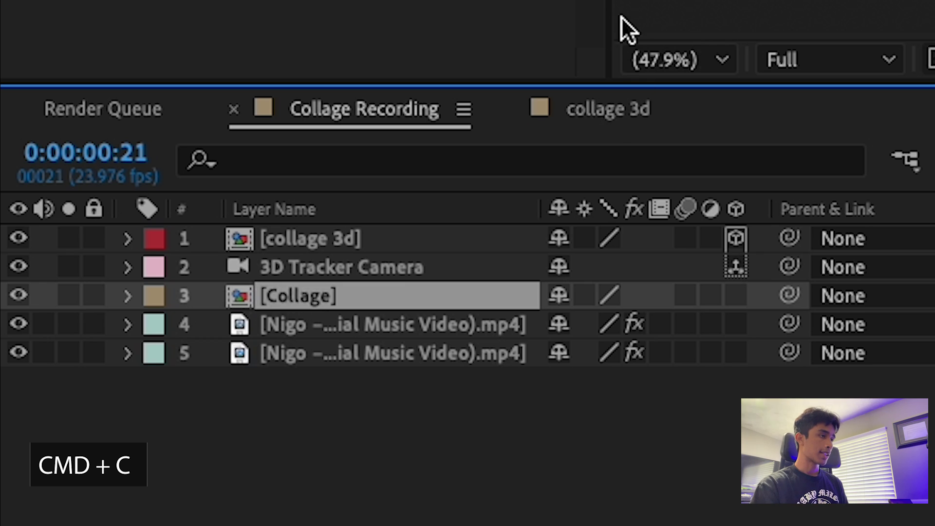
{"action": "left_click", "coordinate": [612, 114]}
{"action": "key", "text": "super+v"}
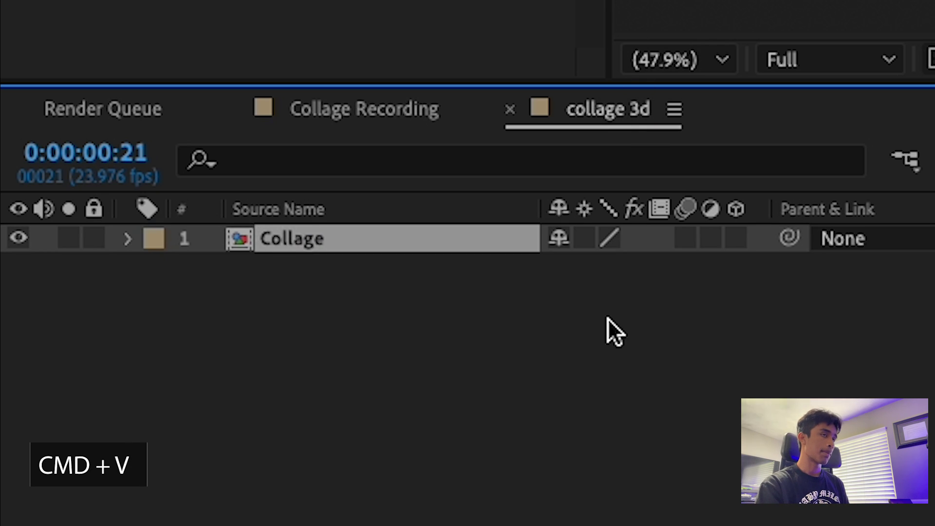
Step: Narrow and reposition the Collage layer inside collage 3d so the whole trail fits the square frame
{"action": "left_click", "coordinate": [533, 371]}
{"action": "key", "text": "space"}
{"action": "key", "text": "space"}
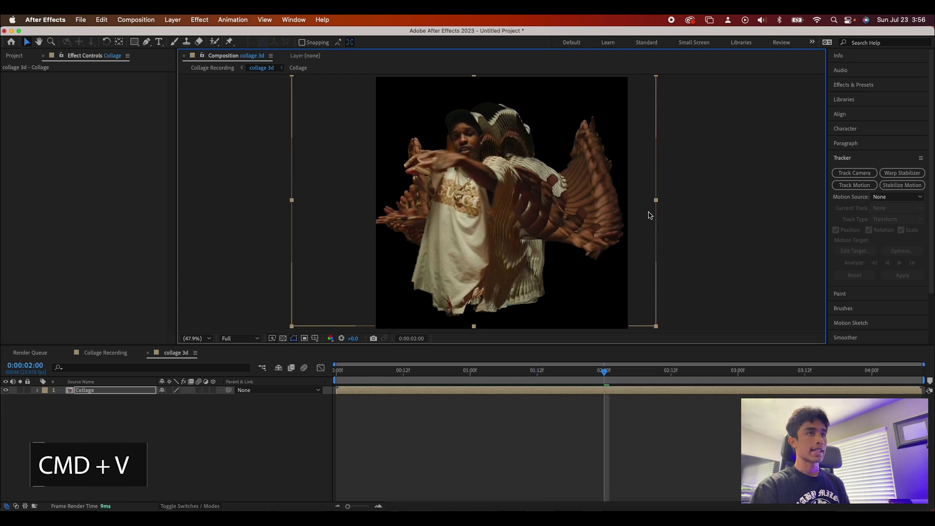
{"action": "left_click_drag", "start_coordinate": [657, 201], "coordinate": [635, 201]}
{"action": "left_click_drag", "start_coordinate": [545, 296], "coordinate": [548, 301]}
Step: Hide the original Collage layer in Collage Recording, and enlarge and reposition the collage 3d layer at 0:00:01:11
{"action": "key", "text": "space"}
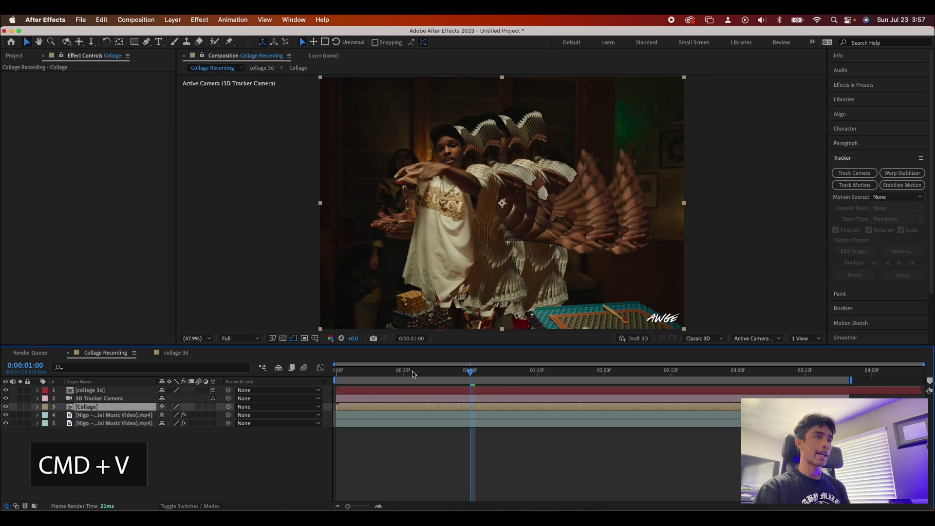
{"action": "key", "text": "space"}
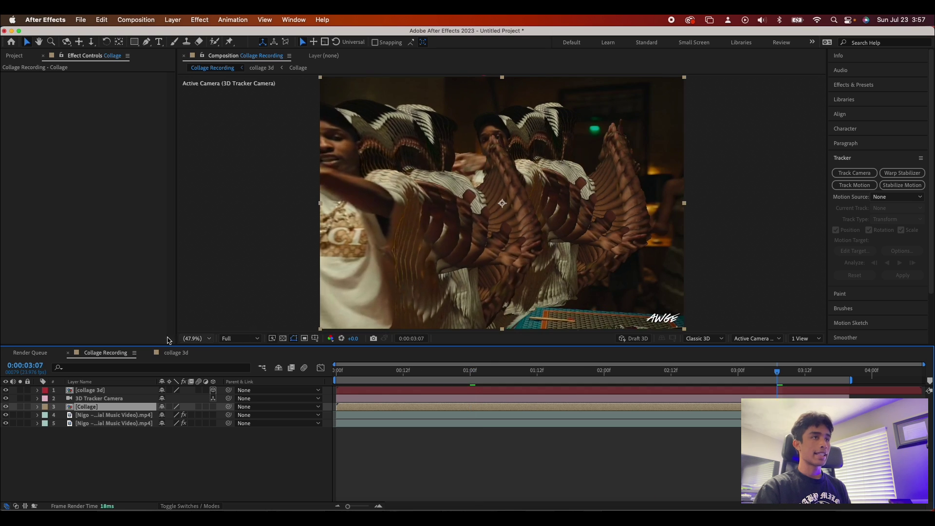
{"action": "left_click", "coordinate": [342, 379]}
{"action": "left_click", "coordinate": [481, 256]}
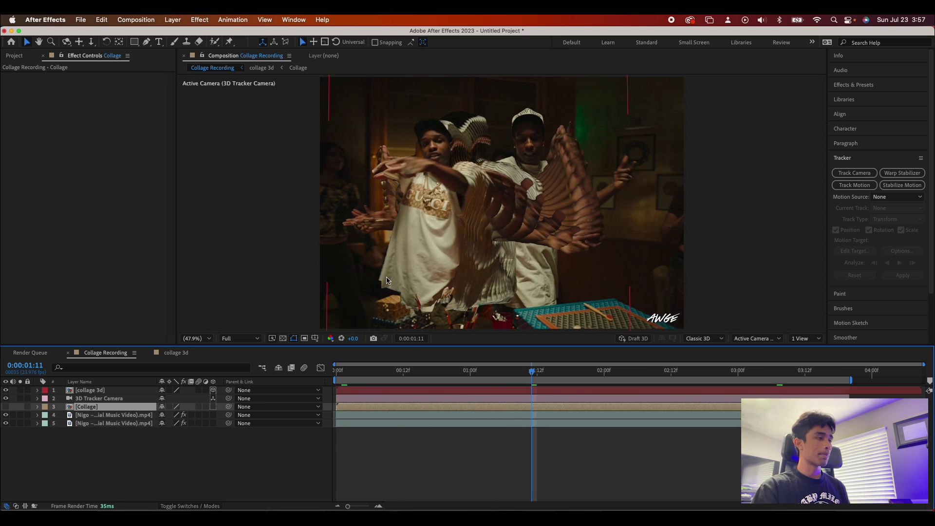
{"action": "left_click_drag", "start_coordinate": [630, 200], "coordinate": [666, 205]}
{"action": "left_click_drag", "start_coordinate": [490, 266], "coordinate": [537, 279]}
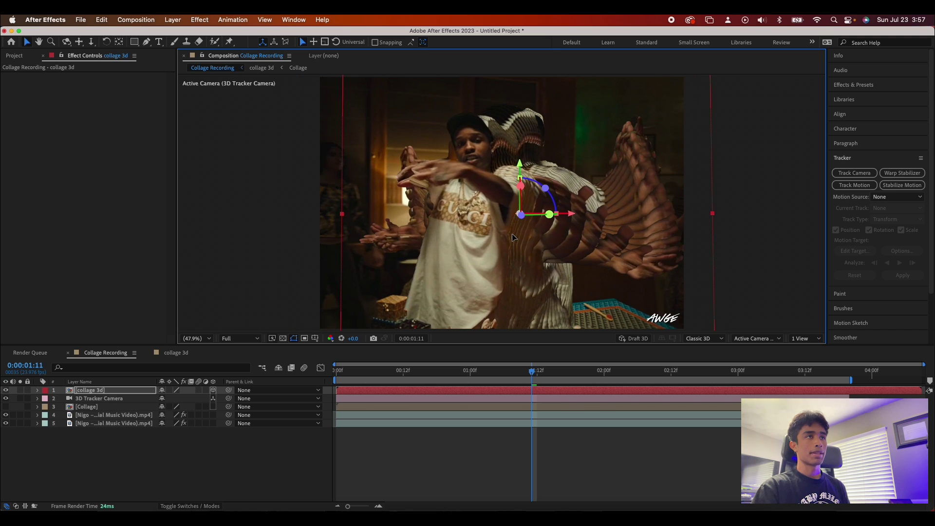
Step: Move the rotoscoped music video layer above the collage 3d layer and play back the composition
{"action": "key", "text": "space"}
{"action": "left_click", "coordinate": [93, 415]}
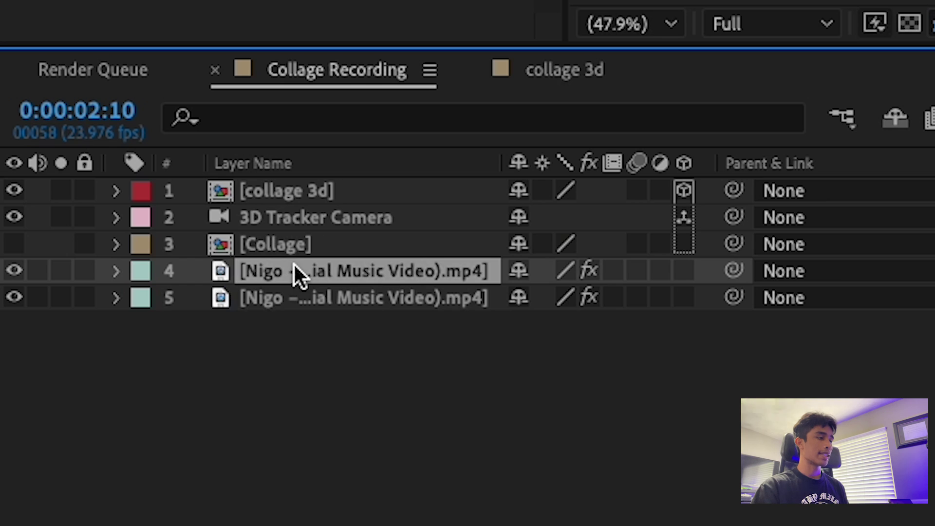
{"action": "left_click_drag", "start_coordinate": [93, 415], "coordinate": [94, 388]}
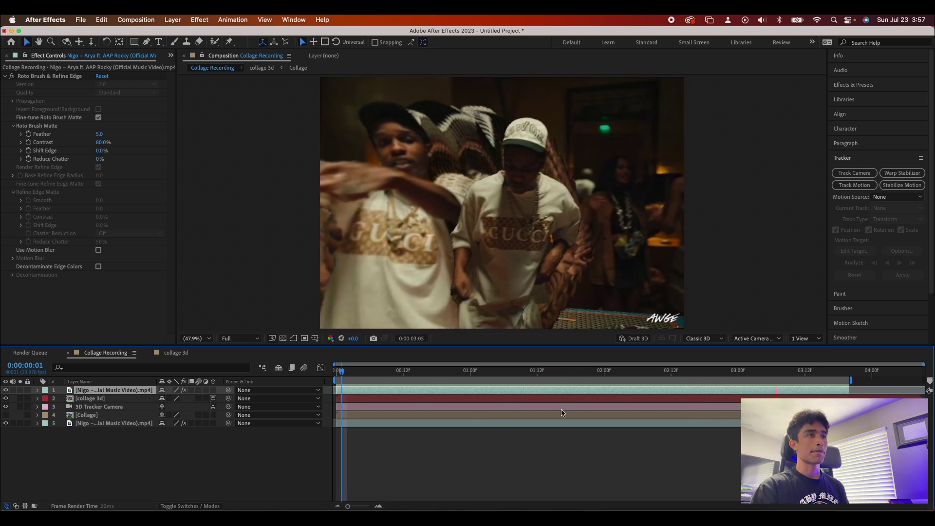
{"action": "key", "text": "space"}
Step: Shorten the Collage Recording work area to end just after 3 seconds and preview the tracked collage from the start
{"action": "left_click_drag", "start_coordinate": [821, 373], "coordinate": [761, 374]}
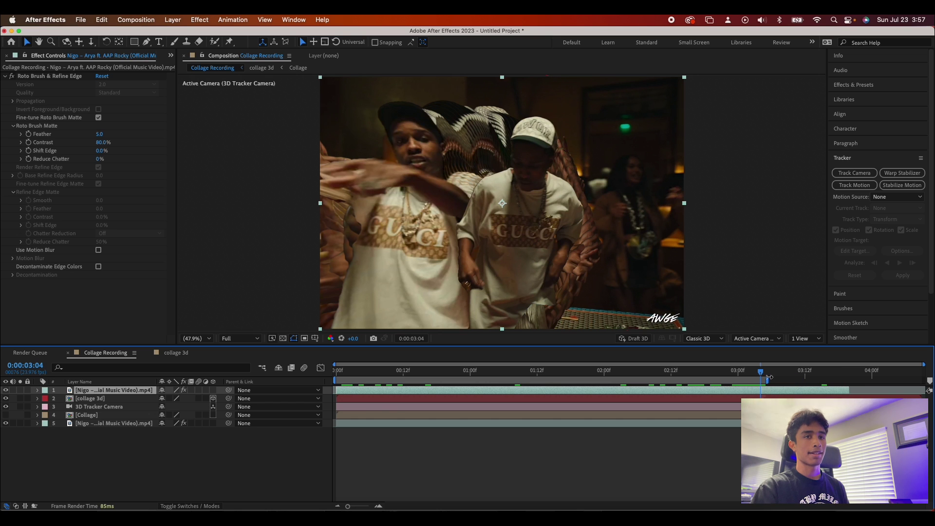
{"action": "left_click", "coordinate": [404, 372]}
{"action": "key", "text": "space"}
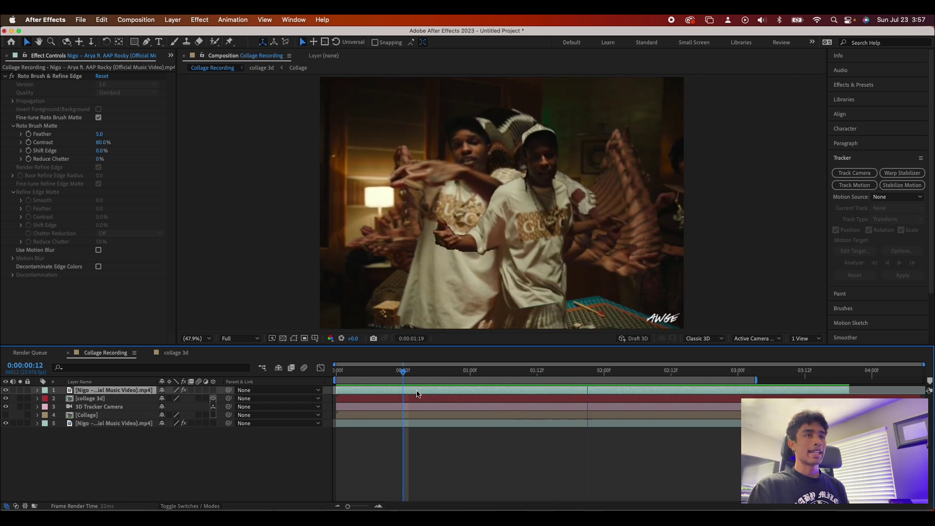
{"action": "key", "text": "space"}
{"action": "left_click_drag", "start_coordinate": [652, 373], "coordinate": [316, 401]}
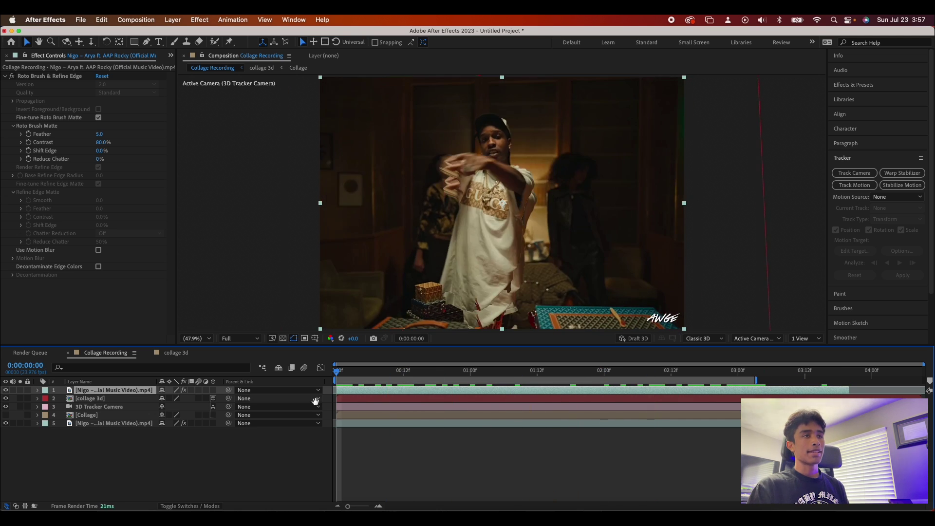
{"action": "key", "text": "space"}
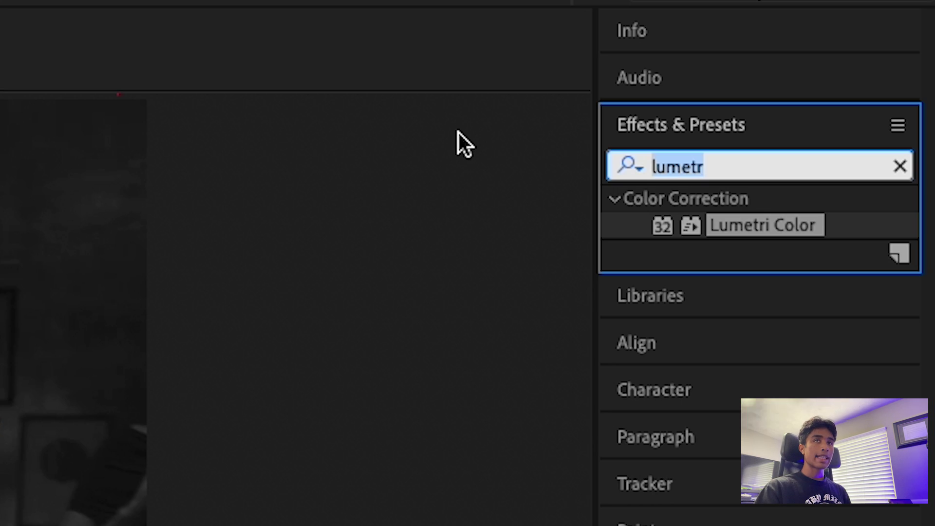
Step: Search the effects and presets for "like and subscribe"
{"action": "key", "text": "BackSpace"}
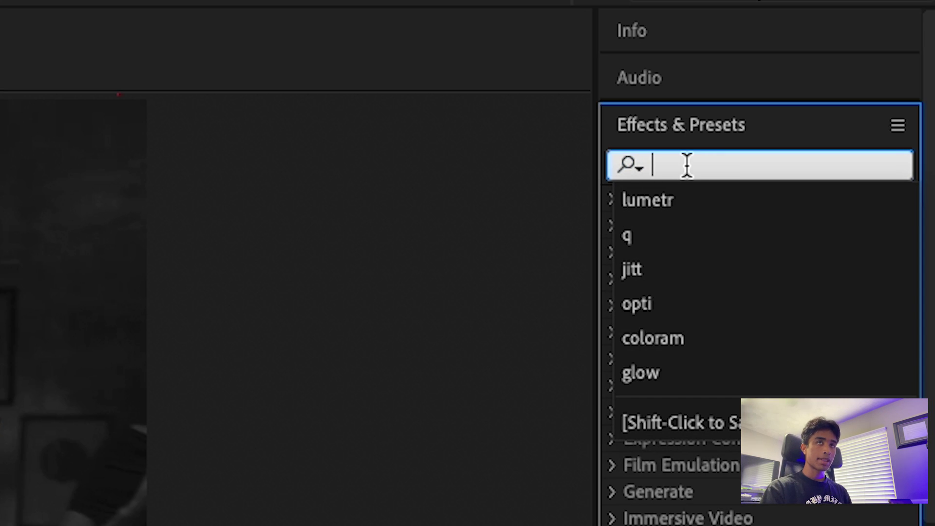
{"action": "type", "text": "like"}
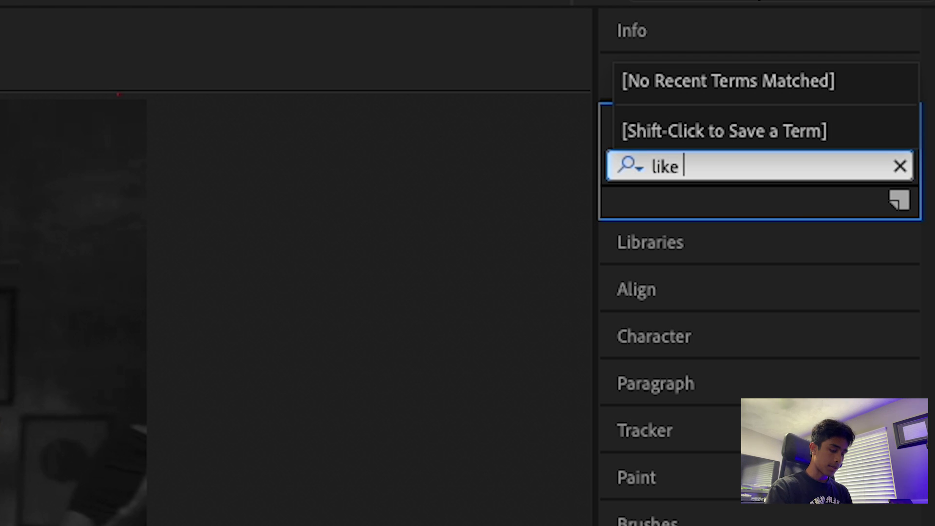
{"action": "type", "text": " and subscribe"}
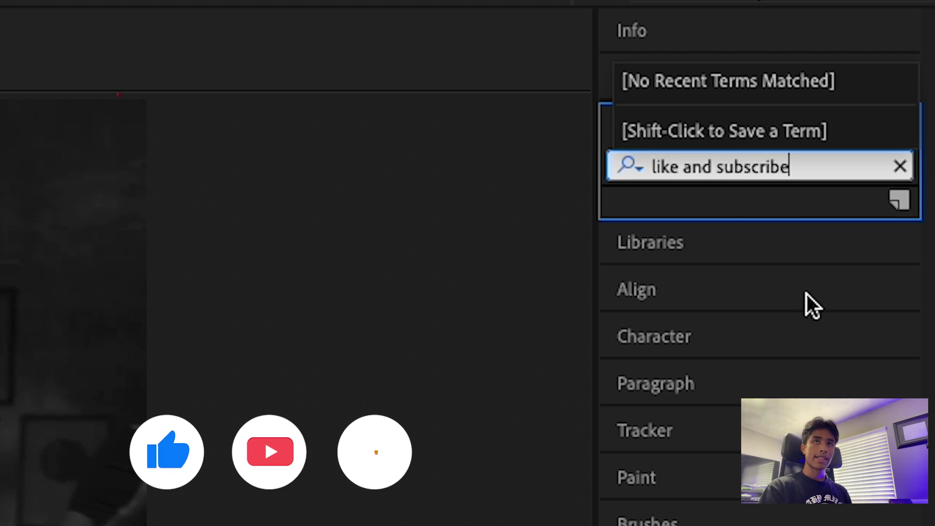
{"action": "left_click", "coordinate": [764, 212]}
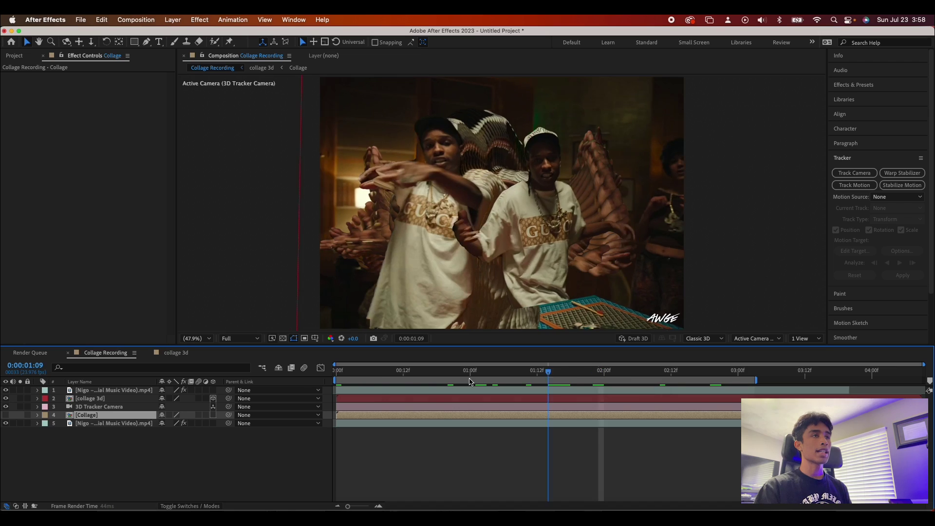
Step: Open the Collage composition nested inside collage 3d and go to its first frame
{"action": "key", "text": "space"}
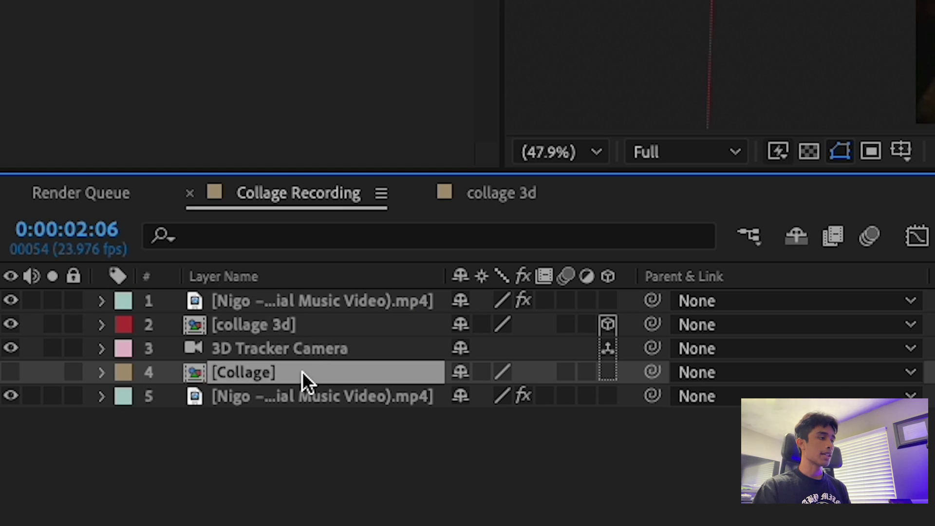
{"action": "left_click", "coordinate": [296, 346]}
{"action": "left_click", "coordinate": [305, 326]}
{"action": "left_click", "coordinate": [483, 190]}
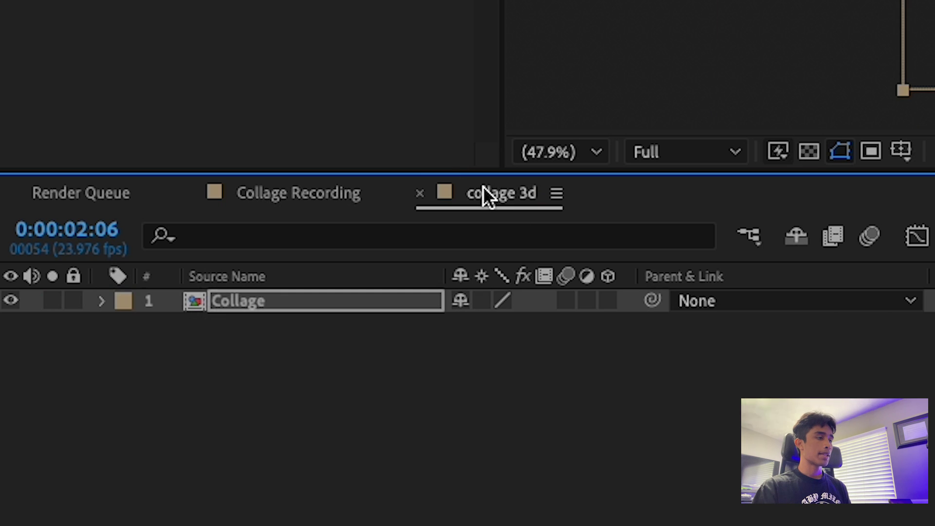
{"action": "double_click", "coordinate": [366, 308]}
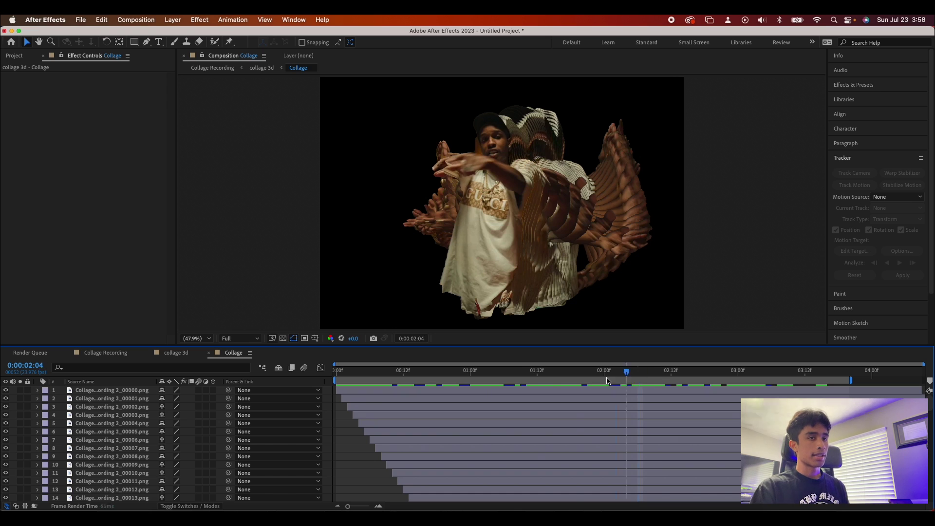
{"action": "left_click_drag", "start_coordinate": [607, 379], "coordinate": [282, 387]}
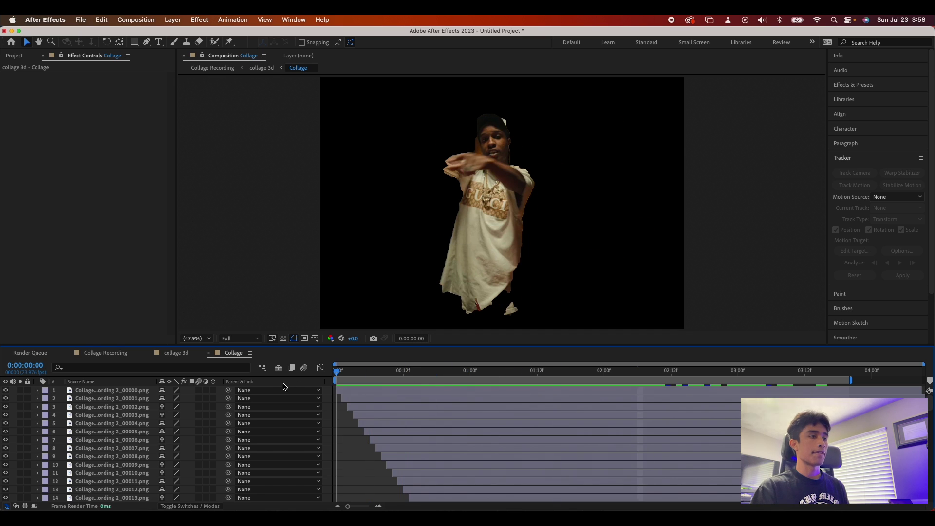
Step: Delete the PNG frame layers in the Collage composition, keeping only every fourth one (00000, 00004, 00008 and so on)
{"action": "left_click", "coordinate": [282, 389]}
{"action": "scroll", "coordinate": [140, 413], "scroll_direction": "down", "scroll_amount": 15}
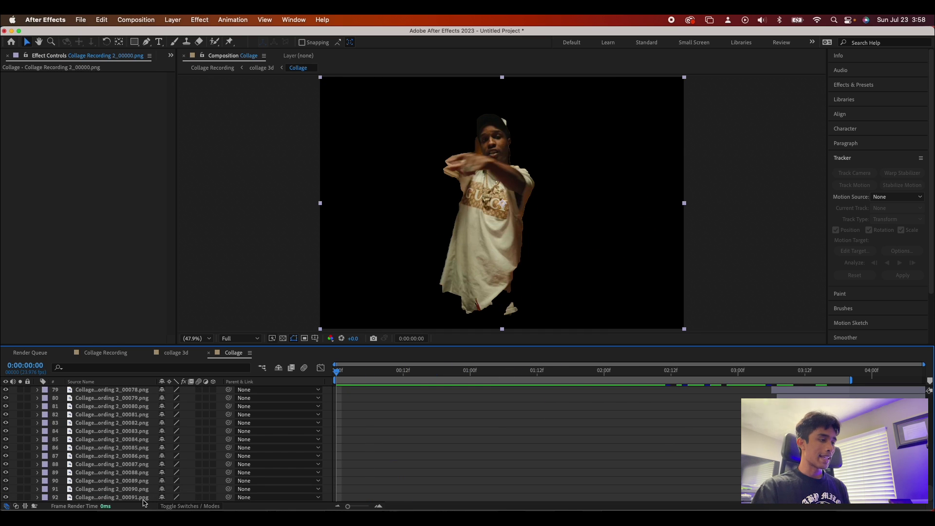
{"action": "left_click", "coordinate": [145, 497], "text": "shift"}
{"action": "scroll", "coordinate": [148, 484], "scroll_direction": "up", "scroll_amount": 15}
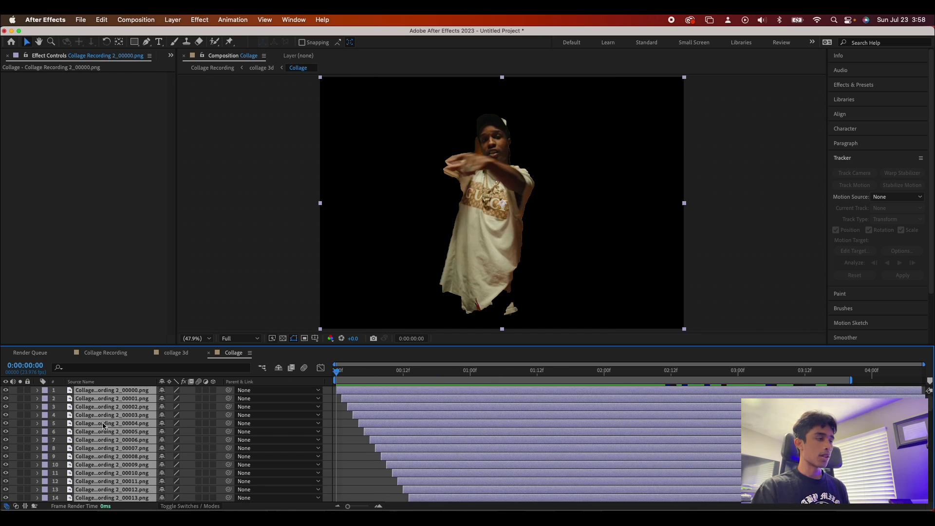
{"action": "left_click", "coordinate": [133, 390], "text": "super"}
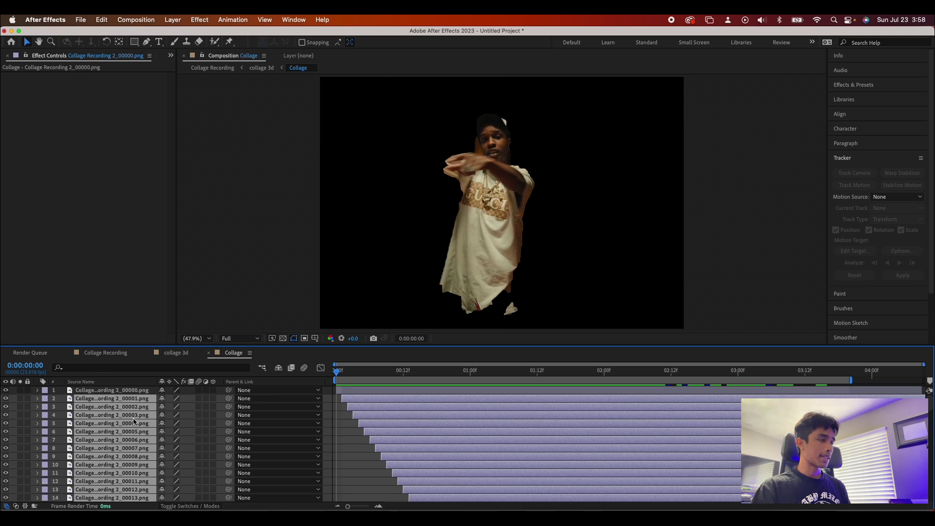
{"action": "left_click", "coordinate": [135, 424], "text": "super"}
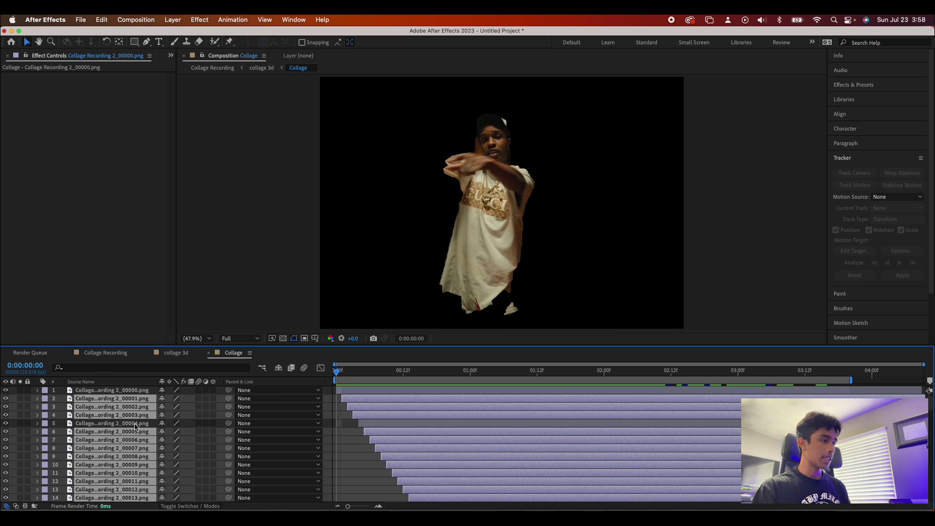
{"action": "left_click", "coordinate": [147, 457], "text": "super"}
{"action": "scroll", "coordinate": [151, 457], "scroll_direction": "down", "scroll_amount": 3}
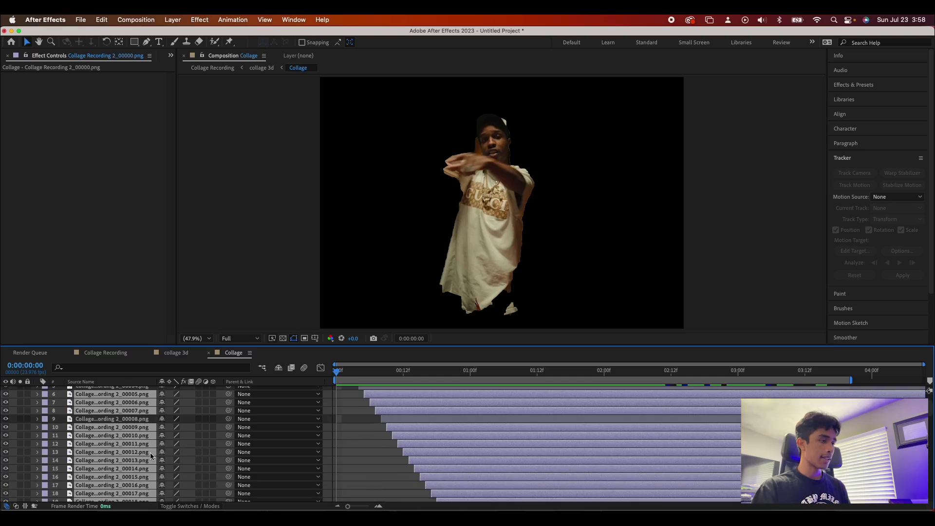
{"action": "left_click", "coordinate": [150, 453], "text": "super"}
{"action": "scroll", "coordinate": [152, 454], "scroll_direction": "down", "scroll_amount": 2}
{"action": "left_click", "coordinate": [151, 462], "text": "super"}
{"action": "scroll", "coordinate": [153, 459], "scroll_direction": "down", "scroll_amount": 3}
{"action": "left_click", "coordinate": [154, 457], "text": "super"}
{"action": "scroll", "coordinate": [153, 455], "scroll_direction": "down", "scroll_amount": 5}
{"action": "left_click", "coordinate": [153, 451], "text": "super"}
{"action": "scroll", "coordinate": [152, 449], "scroll_direction": "down", "scroll_amount": 3}
{"action": "left_click", "coordinate": [153, 449], "text": "super"}
{"action": "scroll", "coordinate": [144, 455], "scroll_direction": "down", "scroll_amount": 15}
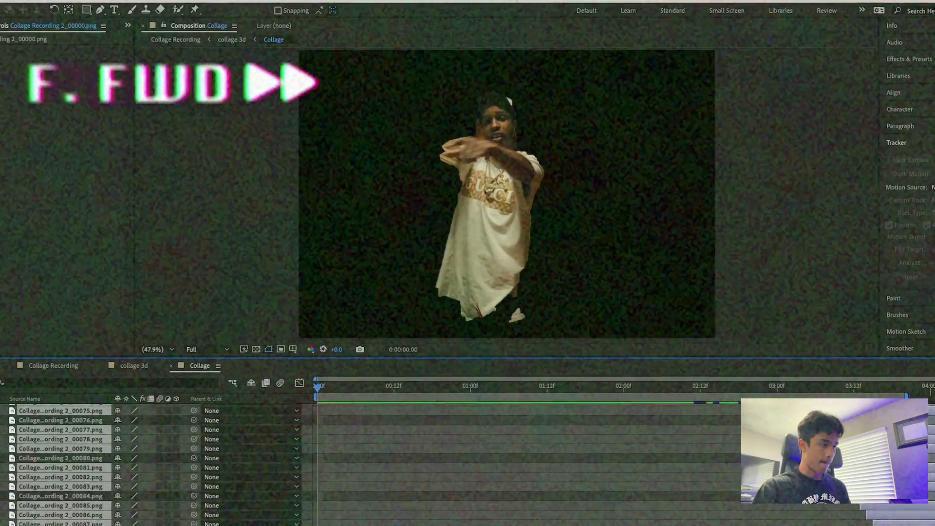
{"action": "scroll", "coordinate": [100, 477], "scroll_direction": "up", "scroll_amount": 20}
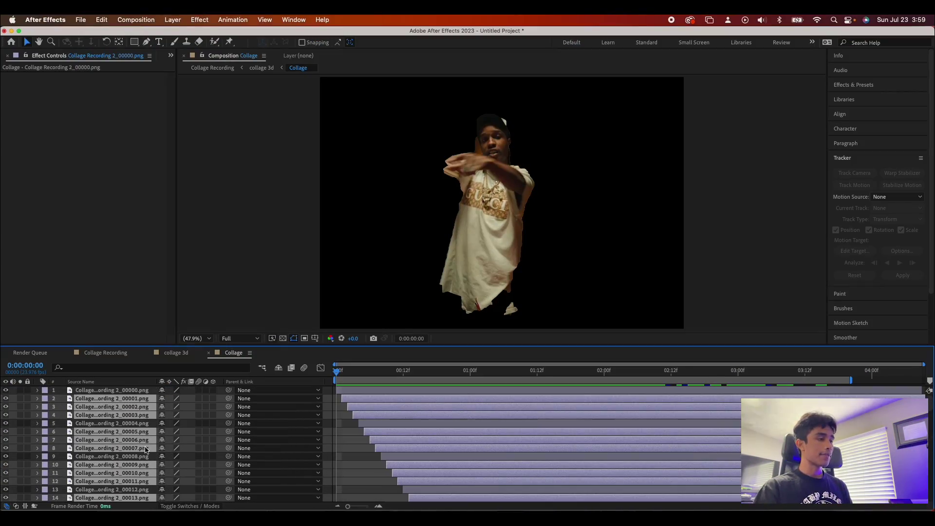
{"action": "key", "text": "Delete"}
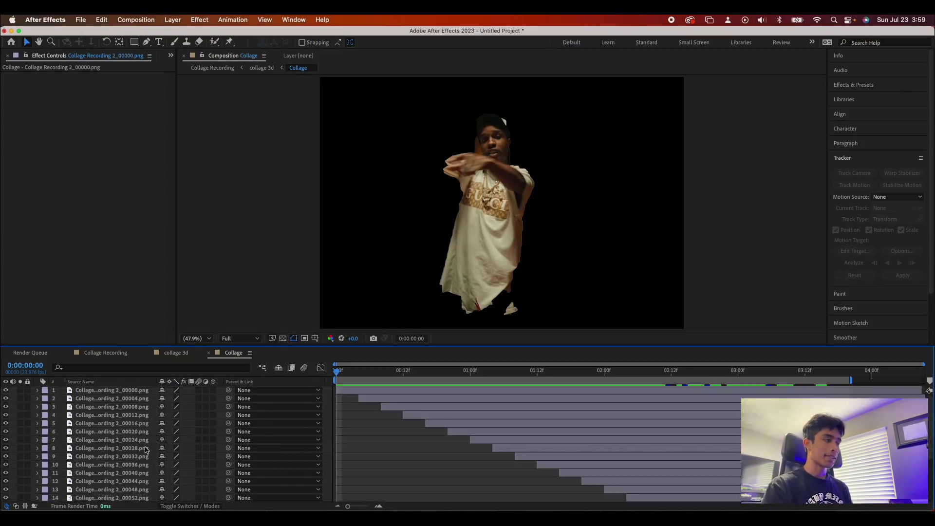
Step: Preview the thinned-out frame trail in the Collage composition and again over the footage in Collage Recording
{"action": "key", "text": "space"}
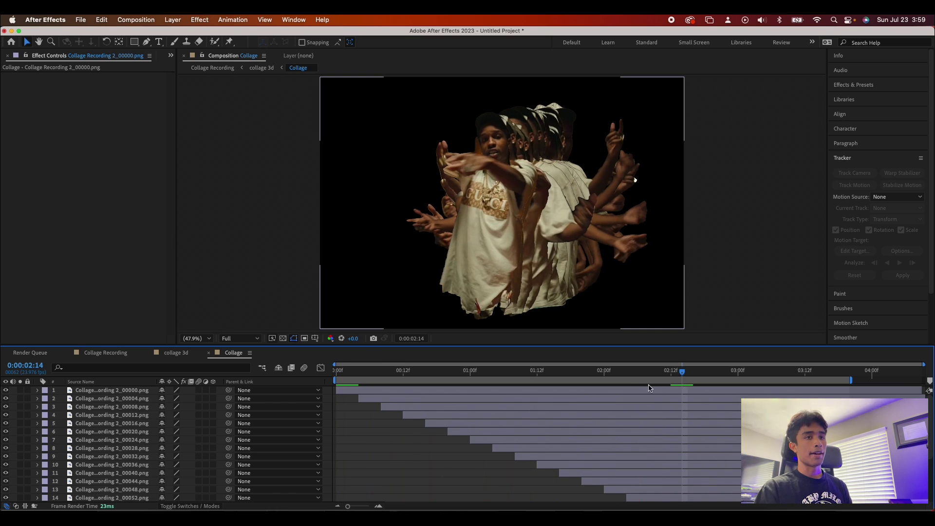
{"action": "key", "text": "space"}
{"action": "left_click", "coordinate": [106, 353]}
{"action": "key", "text": "space"}
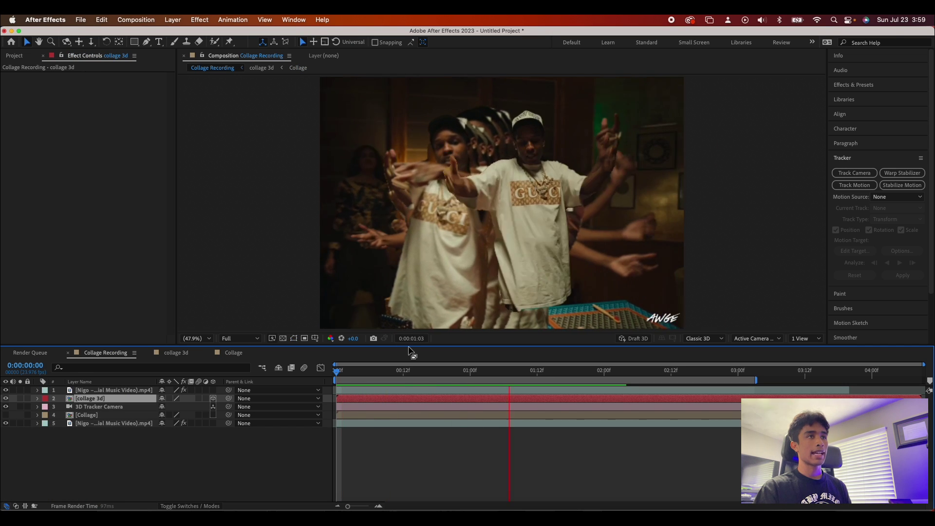
{"action": "key", "text": "space"}
{"action": "key", "text": "super+Right"}
{"action": "key", "text": "super+Right"}
{"action": "key", "text": "super+Right"}
{"action": "key", "text": "super+Right"}
{"action": "key", "text": "super+Right"}
{"action": "key", "text": "super+Right"}
{"action": "key", "text": "space"}
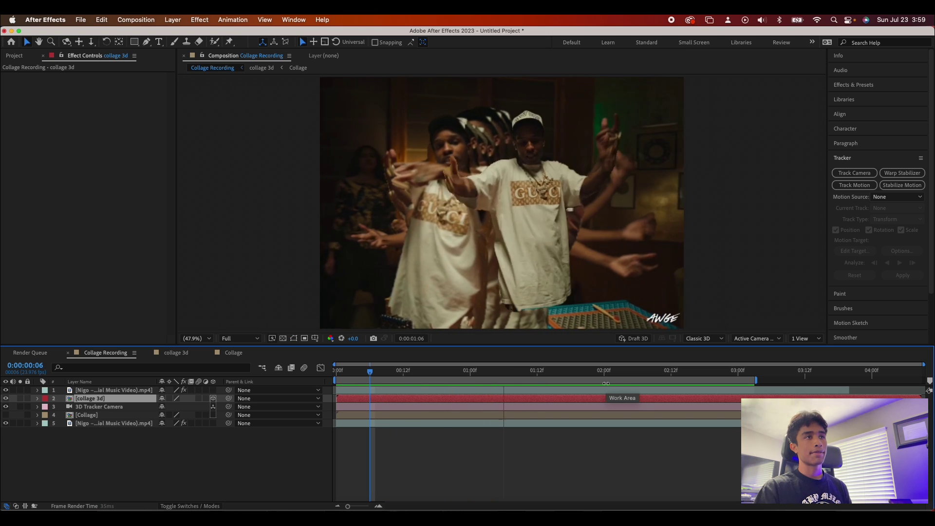
{"action": "key", "text": "space"}
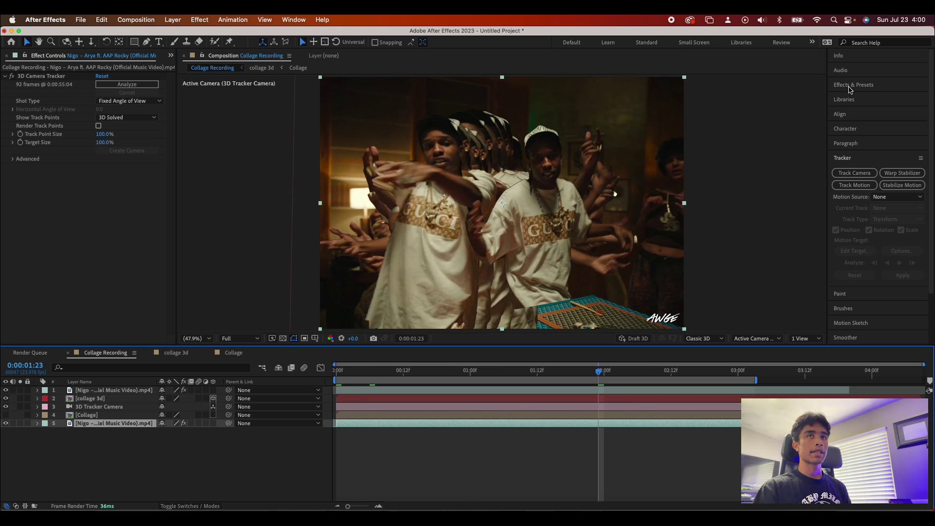
Step: Apply Lumetri Color to the bottom music video layer and set its Basic Correction saturation to 0 for a black-and-white background
{"action": "left_click", "coordinate": [849, 87]}
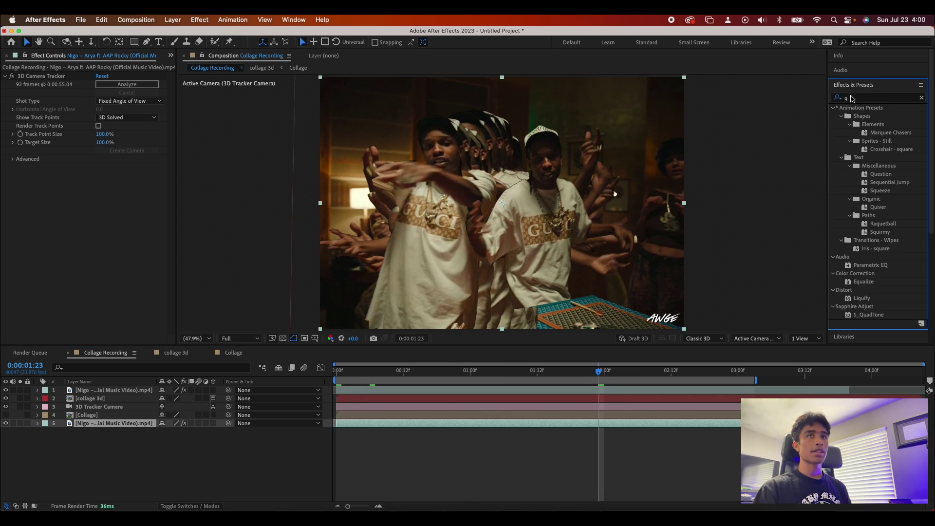
{"action": "double_click", "coordinate": [853, 99]}
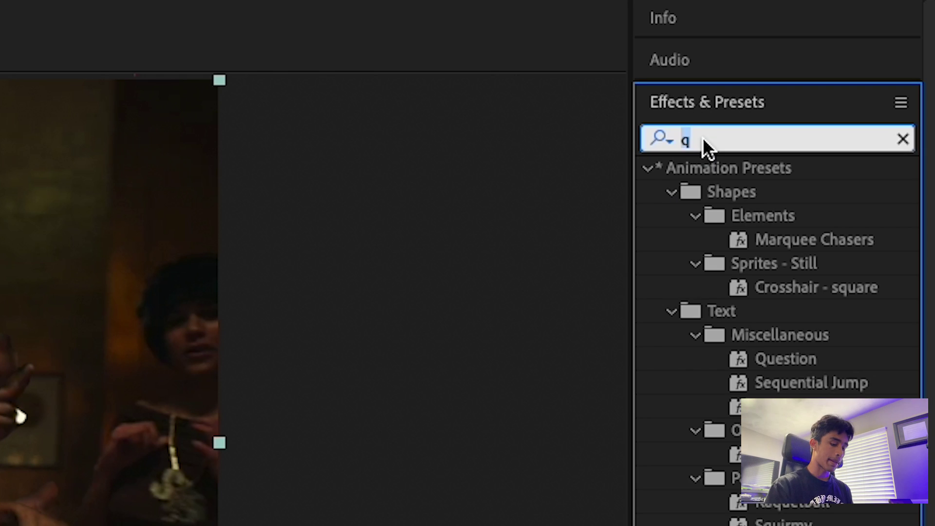
{"action": "type", "text": "lume"}
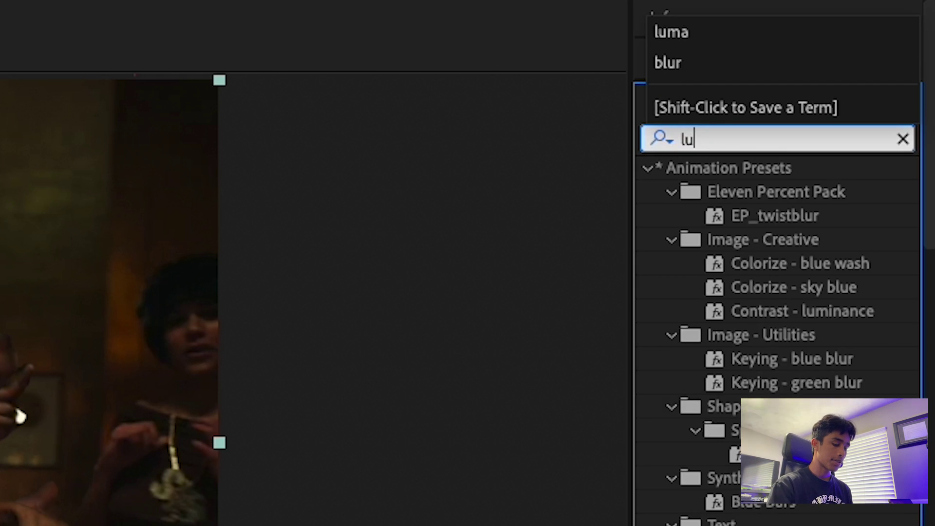
{"action": "type", "text": "tr"}
{"action": "left_click_drag", "start_coordinate": [759, 200], "coordinate": [525, 427]}
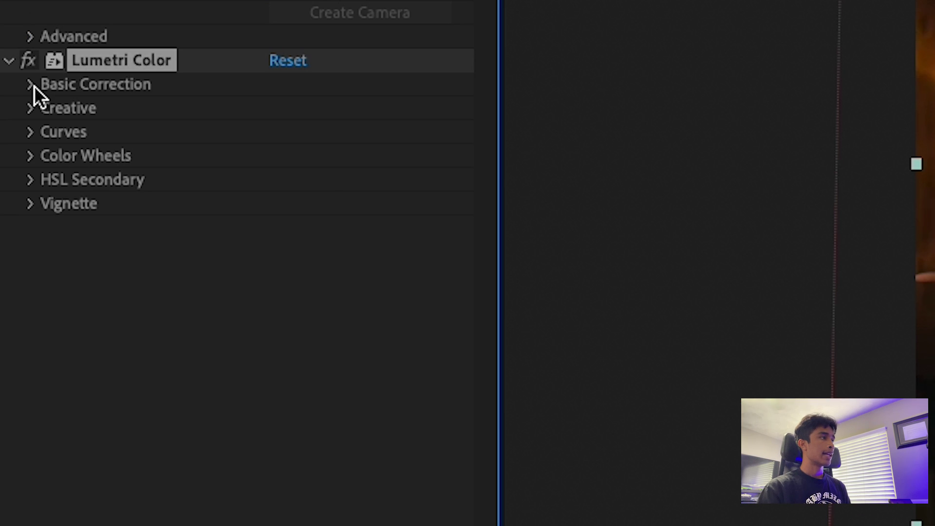
{"action": "left_click", "coordinate": [14, 176]}
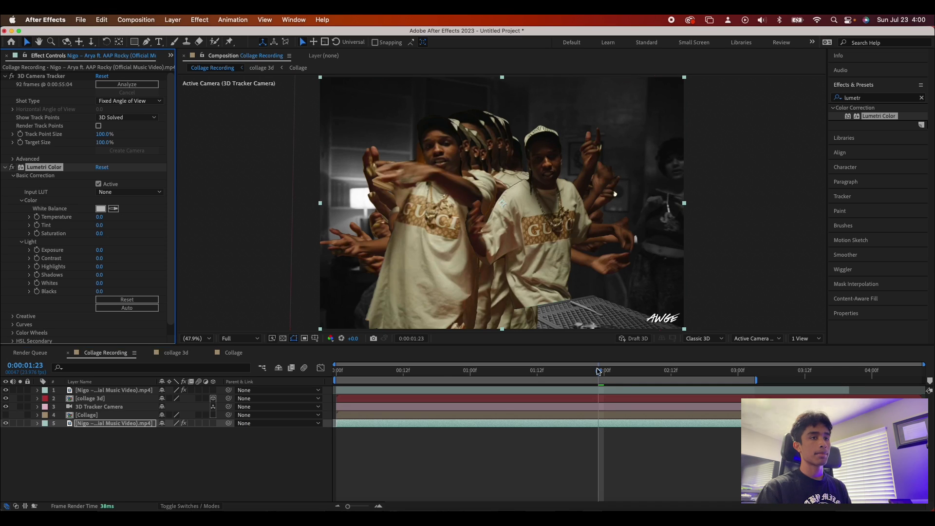
Step: Preview Collage Recording with the black-and-white background from the first frame
{"action": "left_click_drag", "start_coordinate": [599, 372], "coordinate": [190, 472]}
{"action": "key", "text": "space"}
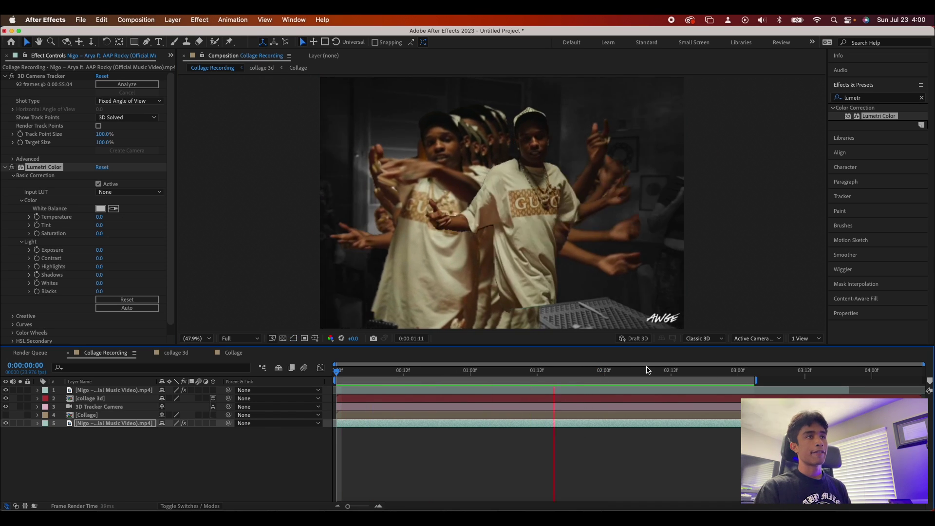
{"action": "key", "text": "space"}
{"action": "left_click_drag", "start_coordinate": [665, 375], "coordinate": [253, 397]}
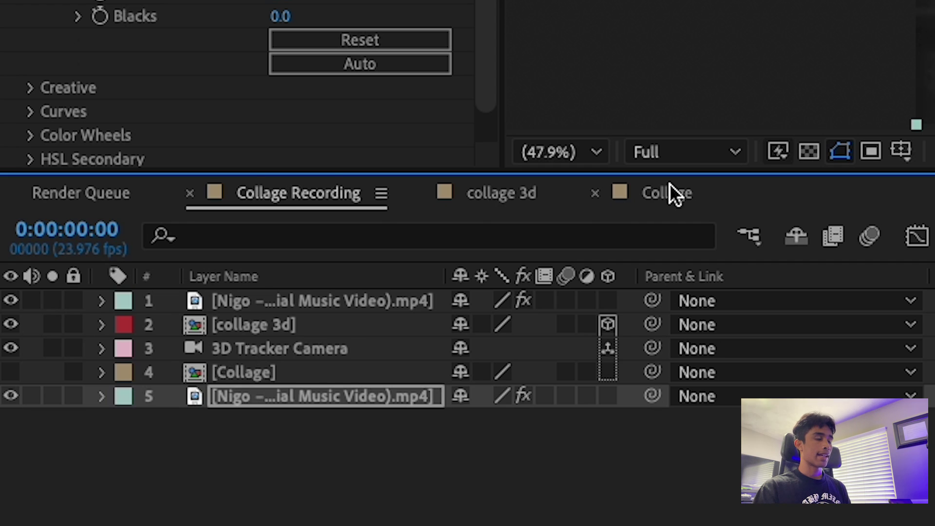
Step: Add Screenshot 2023-07-23 at 3.33.53 PM.png to the Collage composition, directly beneath the 00020 frame layer
{"action": "left_click", "coordinate": [671, 192]}
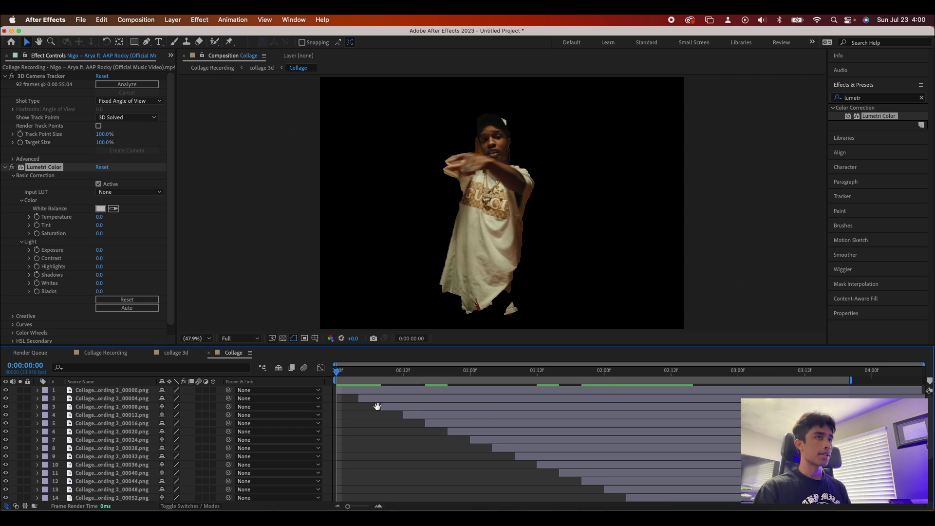
{"action": "key", "text": "space"}
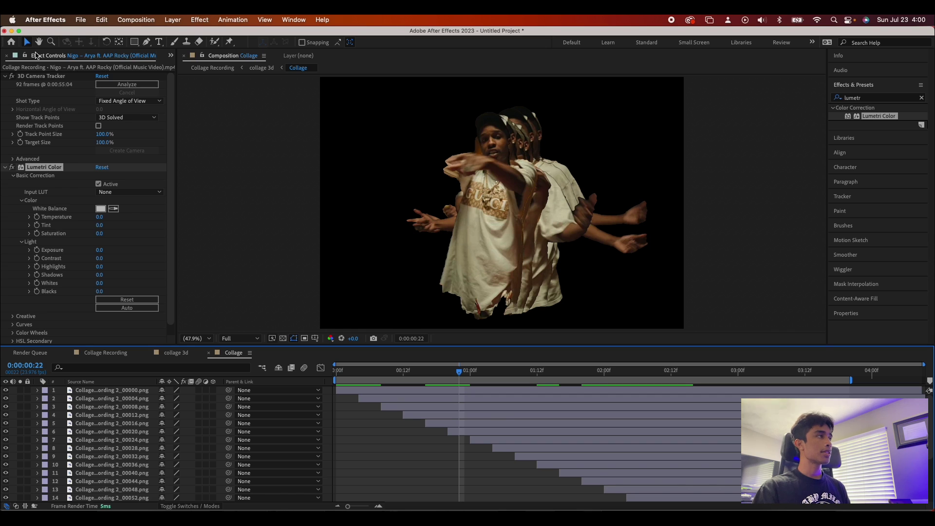
{"action": "scroll", "coordinate": [43, 58], "scroll_direction": "up", "scroll_amount": 2}
{"action": "scroll", "coordinate": [93, 200], "scroll_direction": "up", "scroll_amount": 20}
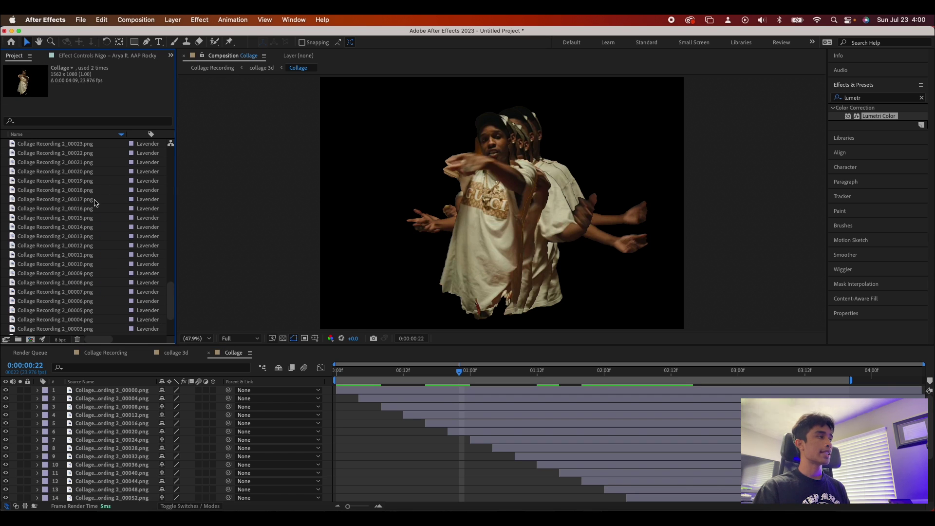
{"action": "left_click", "coordinate": [85, 154]}
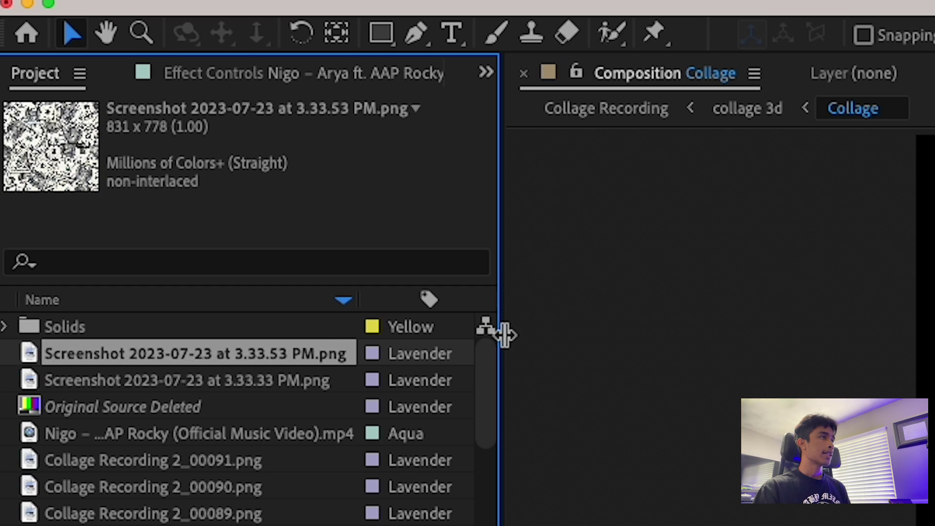
{"action": "left_click_drag", "start_coordinate": [504, 336], "coordinate": [526, 326]}
{"action": "left_click", "coordinate": [156, 369]}
{"action": "left_click", "coordinate": [162, 362]}
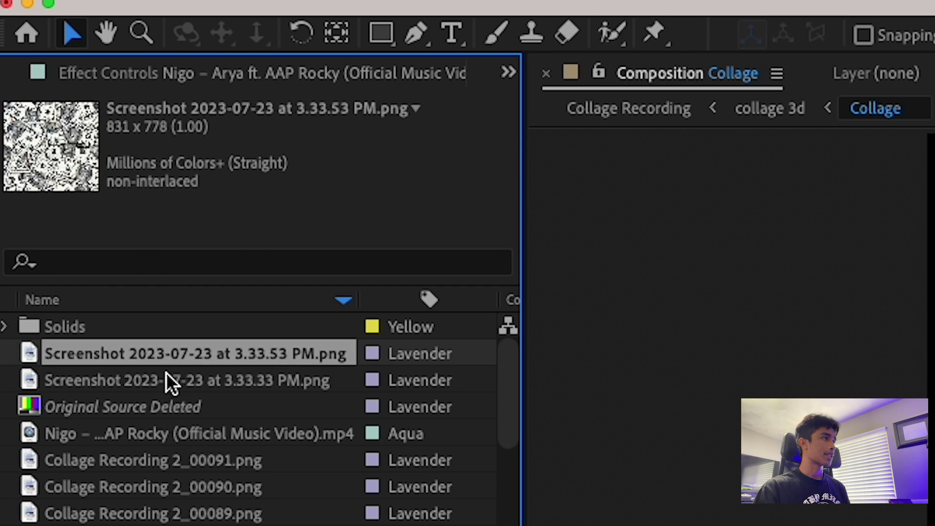
{"action": "left_click_drag", "start_coordinate": [170, 360], "coordinate": [168, 437]}
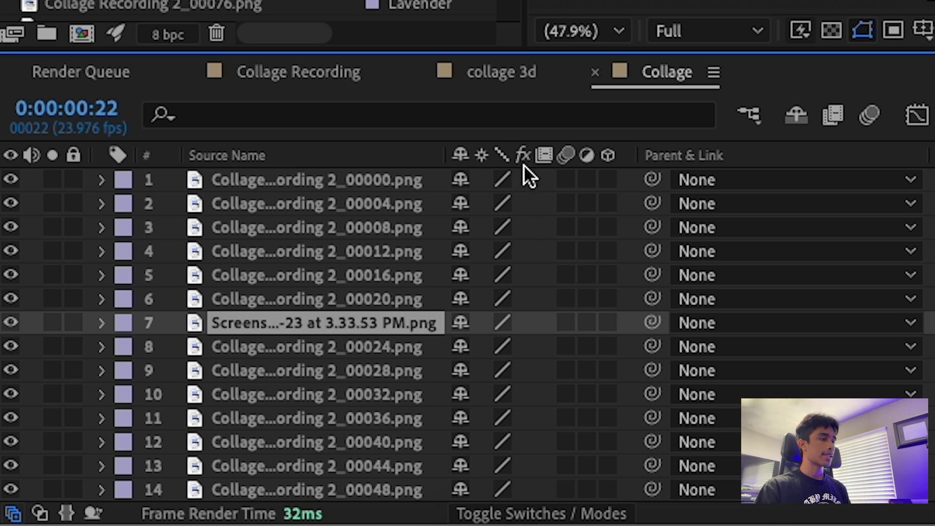
Step: Preserve underlying transparency on the money texture layer and enlarge it to cover the silhouettes below, checking it at several times
{"action": "left_click", "coordinate": [521, 515]}
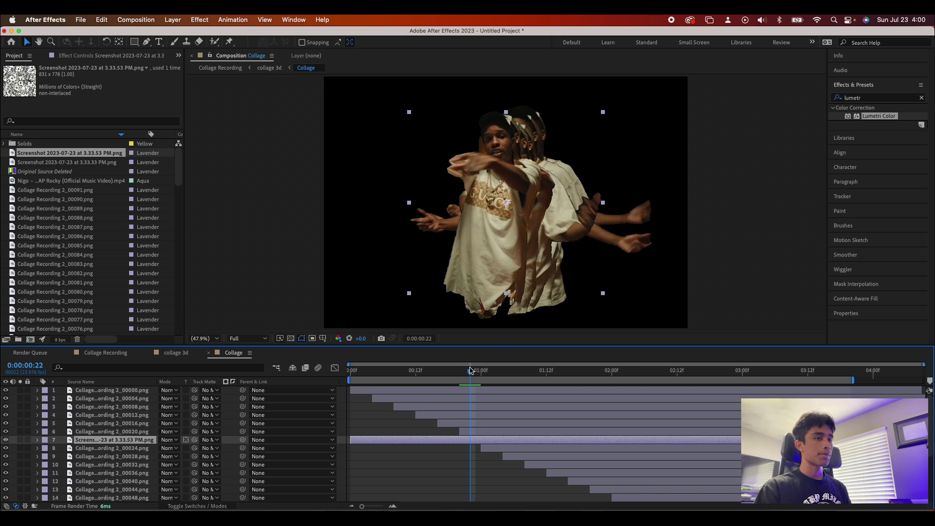
{"action": "left_click_drag", "start_coordinate": [471, 370], "coordinate": [576, 364]}
{"action": "key", "text": "space"}
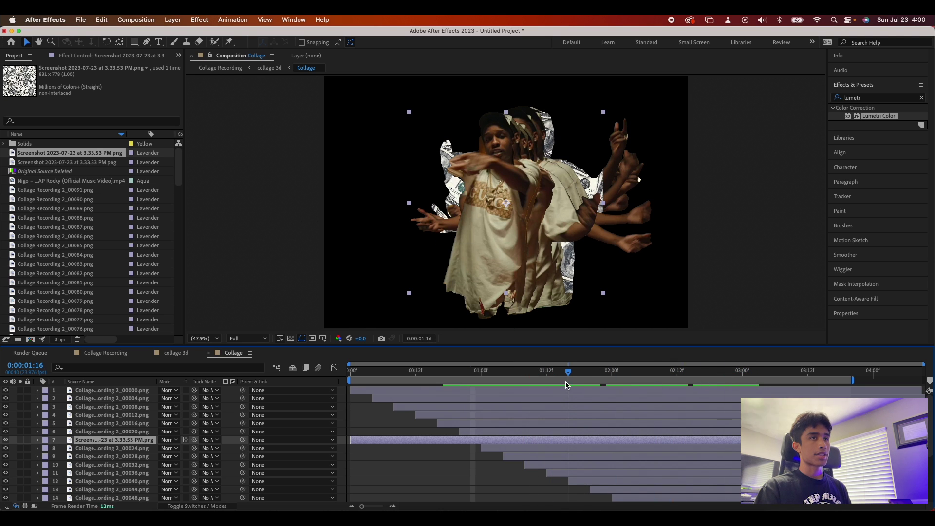
{"action": "left_click_drag", "start_coordinate": [604, 203], "coordinate": [660, 222]}
{"action": "left_click_drag", "start_coordinate": [557, 384], "coordinate": [524, 386]}
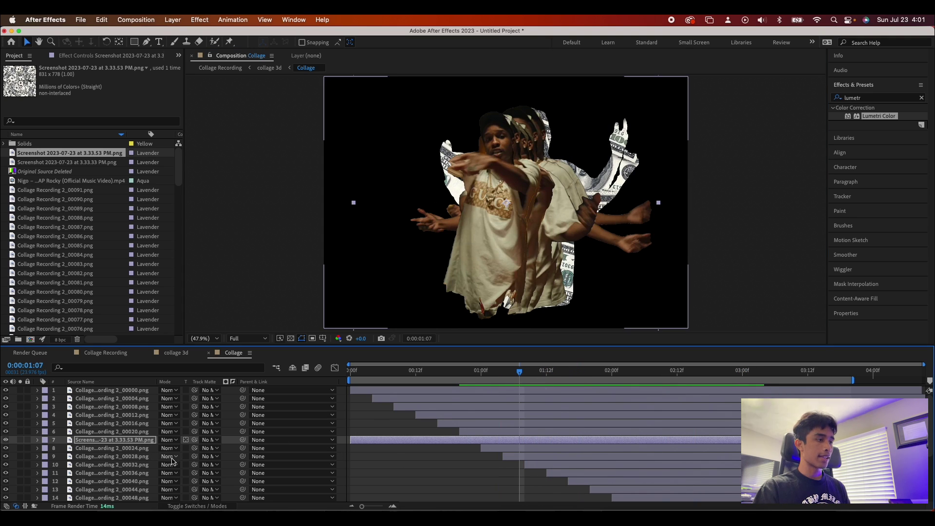
Step: Pre-compose the money texture with frame layers 00024 and 00028, moving all attributes into the new composition, and preview the result
{"action": "left_click", "coordinate": [125, 459], "text": "shift"}
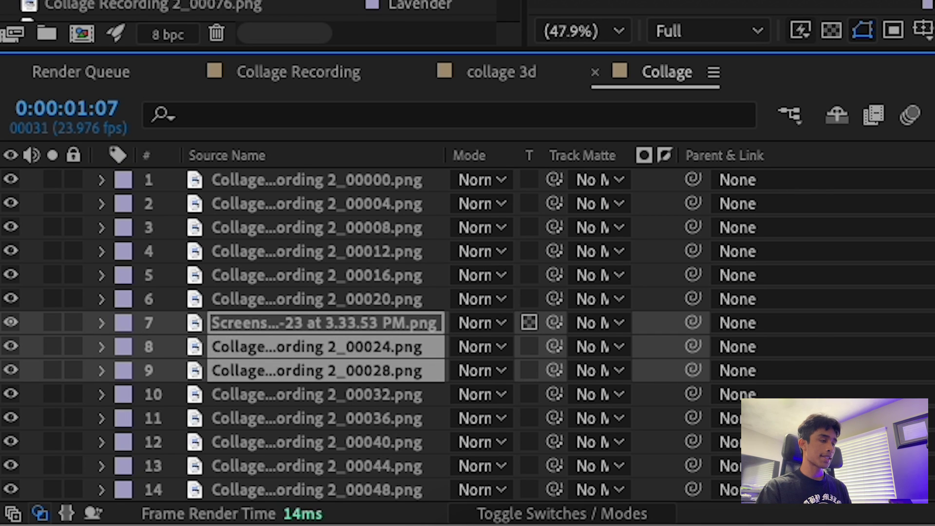
{"action": "right_click", "coordinate": [411, 372]}
{"action": "left_click", "coordinate": [495, 325]}
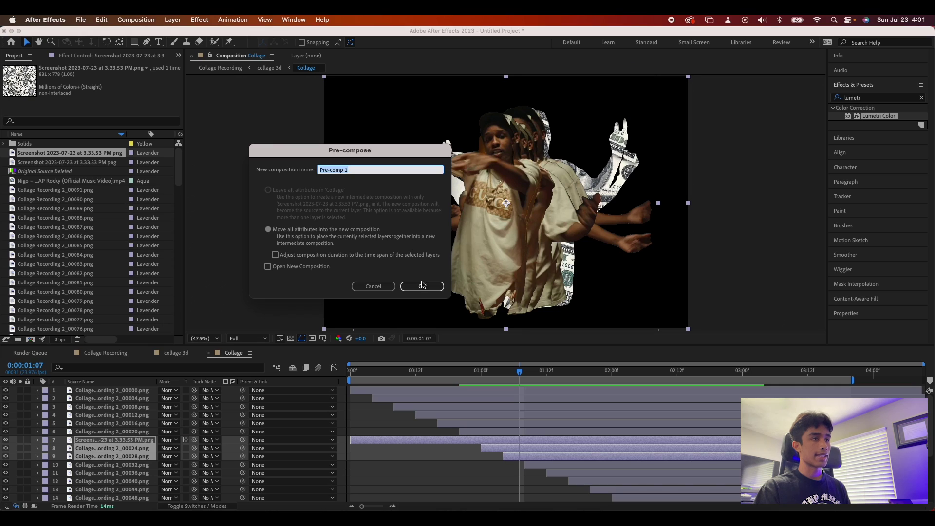
{"action": "left_click", "coordinate": [424, 287]}
{"action": "left_click_drag", "start_coordinate": [524, 376], "coordinate": [390, 375]}
{"action": "key", "text": "space"}
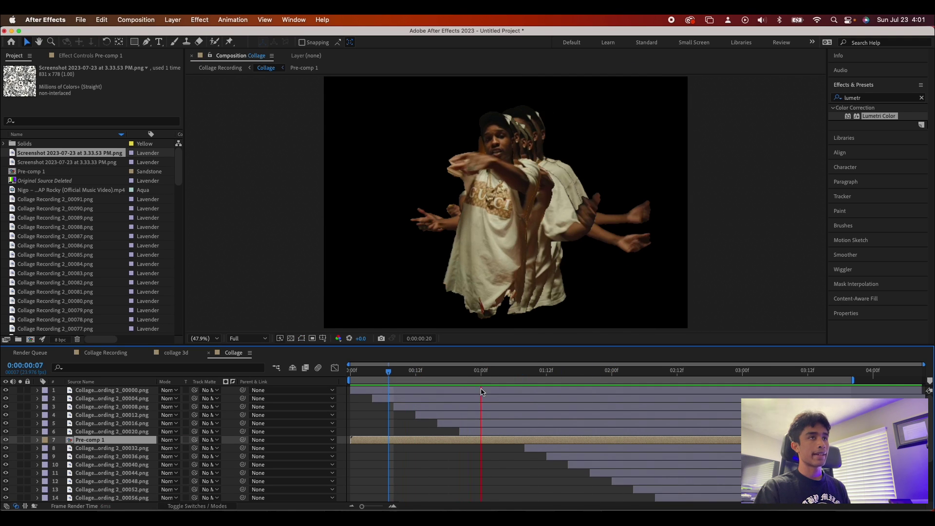
{"action": "key", "text": "space"}
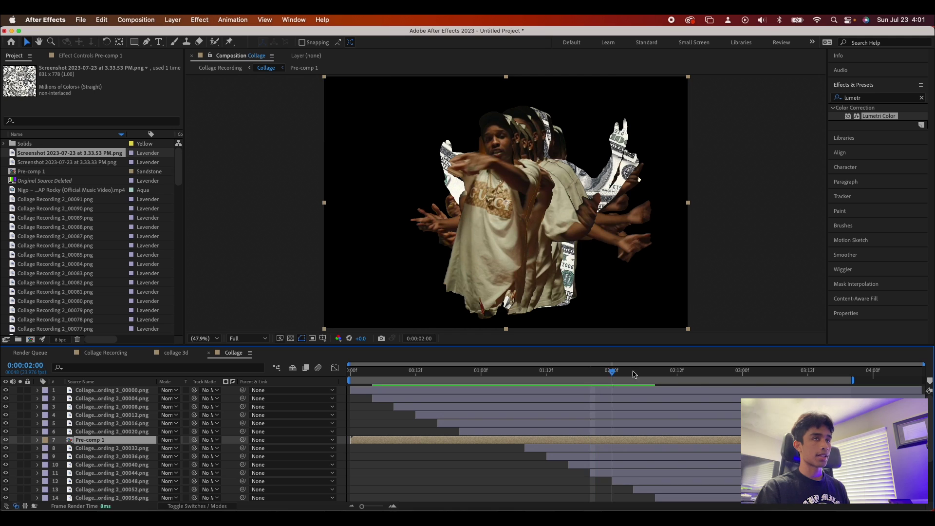
Step: Add Screenshot 2023-07-23 at 3.33.33 PM.png beneath frame layer 00060, preserve its underlying transparency and enlarge it to cover the silhouettes
{"action": "scroll", "coordinate": [487, 444], "scroll_direction": "down", "scroll_amount": 3}
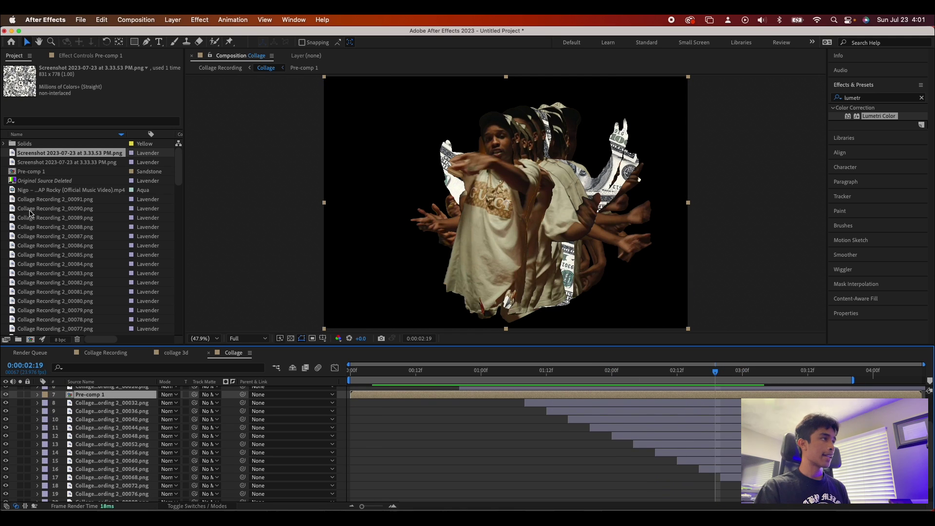
{"action": "left_click_drag", "start_coordinate": [29, 165], "coordinate": [366, 468]}
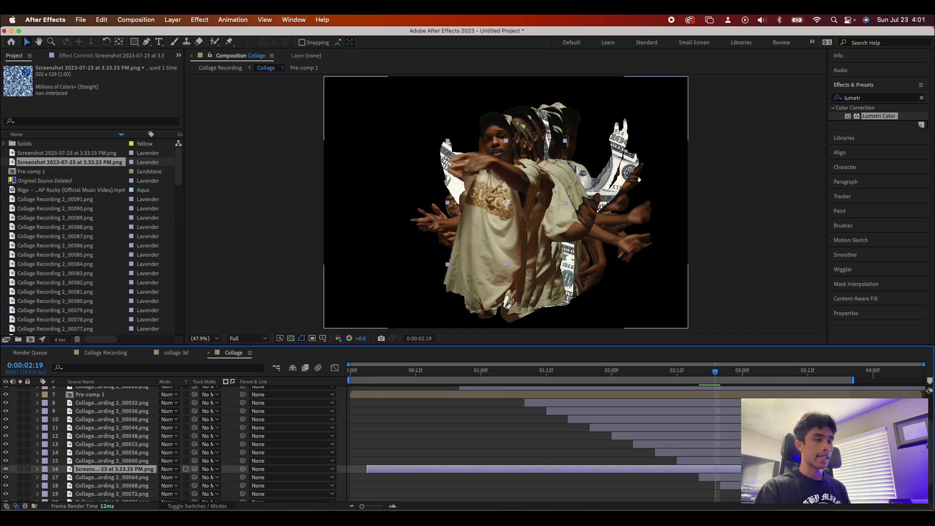
{"action": "left_click_drag", "start_coordinate": [566, 204], "coordinate": [665, 202]}
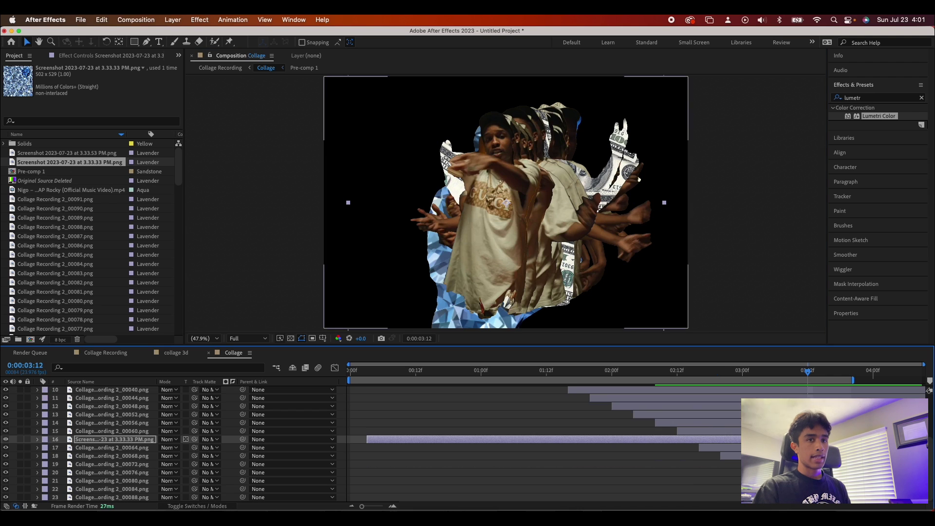
Step: Pre-compose the blue texture with the frame layers beneath it, starting at 00064, and preview the Collage composition
{"action": "left_click", "coordinate": [112, 481], "text": "shift"}
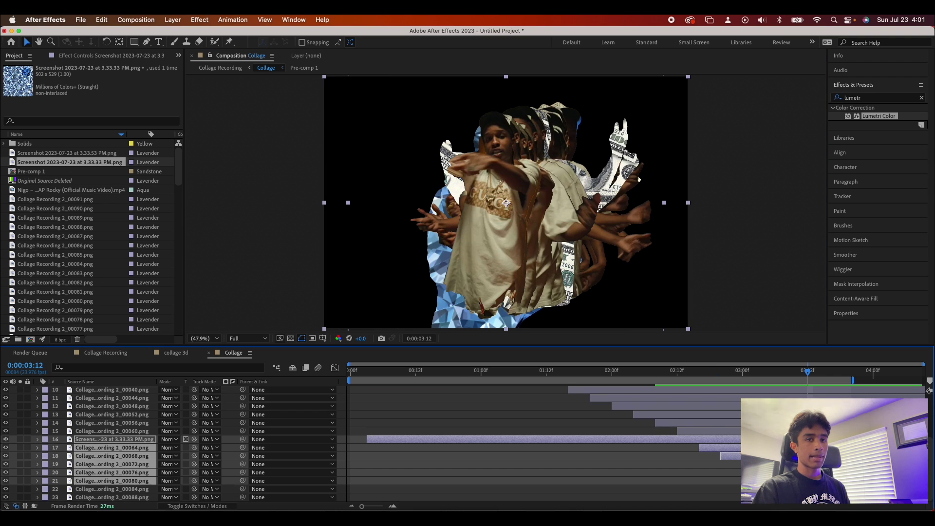
{"action": "right_click", "coordinate": [813, 463]}
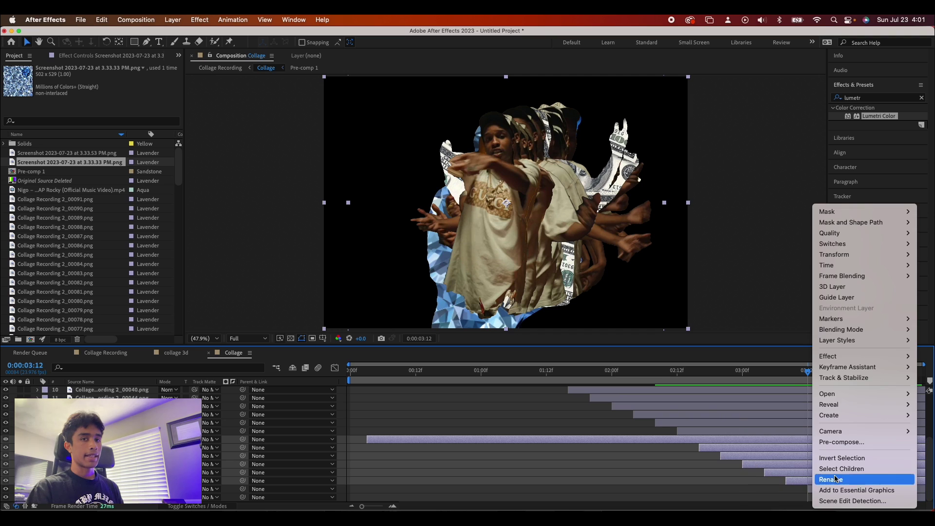
{"action": "left_click", "coordinate": [858, 441]}
{"action": "left_click", "coordinate": [421, 286]}
{"action": "key", "text": "space"}
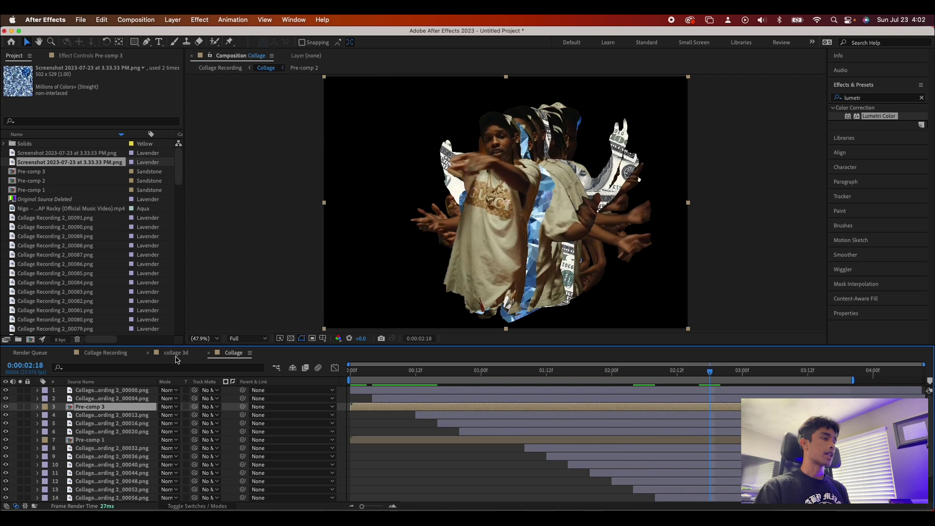
Step: Preview the textured collage trail in Collage Recording from the first frame
{"action": "left_click", "coordinate": [100, 355]}
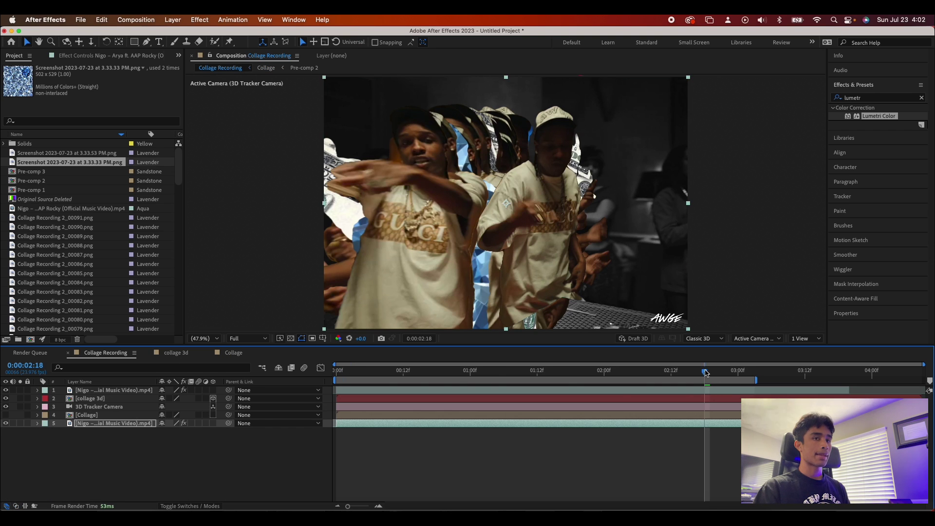
{"action": "key", "text": "space"}
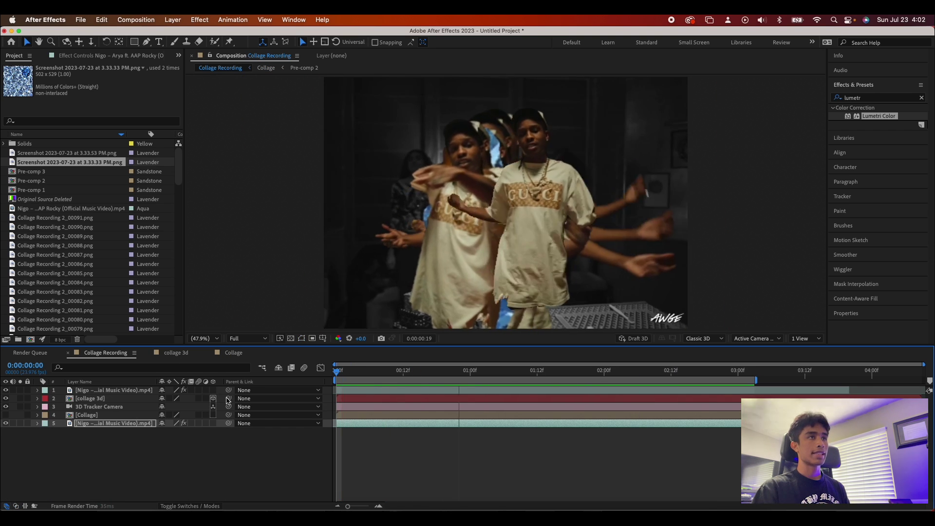
{"action": "key", "text": "space"}
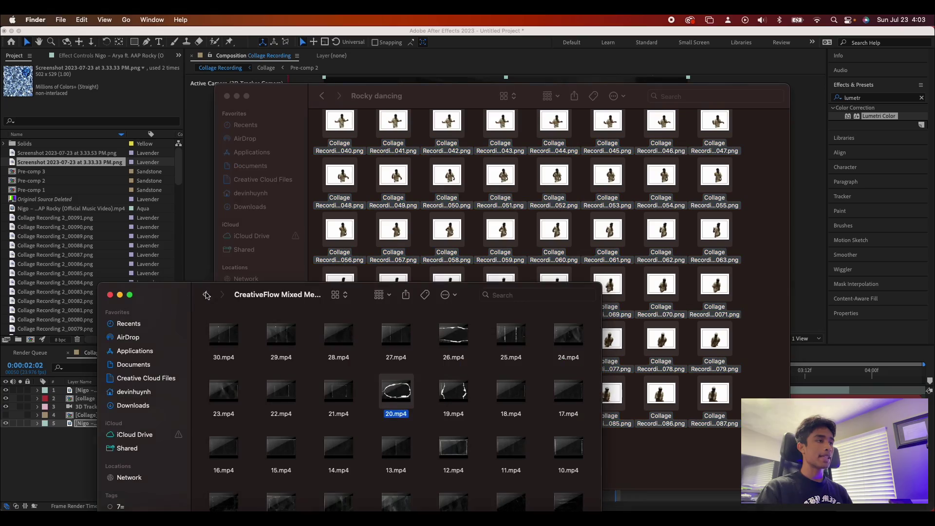
Step: Preview the overlay clips in the CreativeFlow Mixed Media folder, starting with 20.mp4 and including 14.mp4
{"action": "left_click_drag", "start_coordinate": [321, 294], "coordinate": [334, 108]}
{"action": "key", "text": "space"}
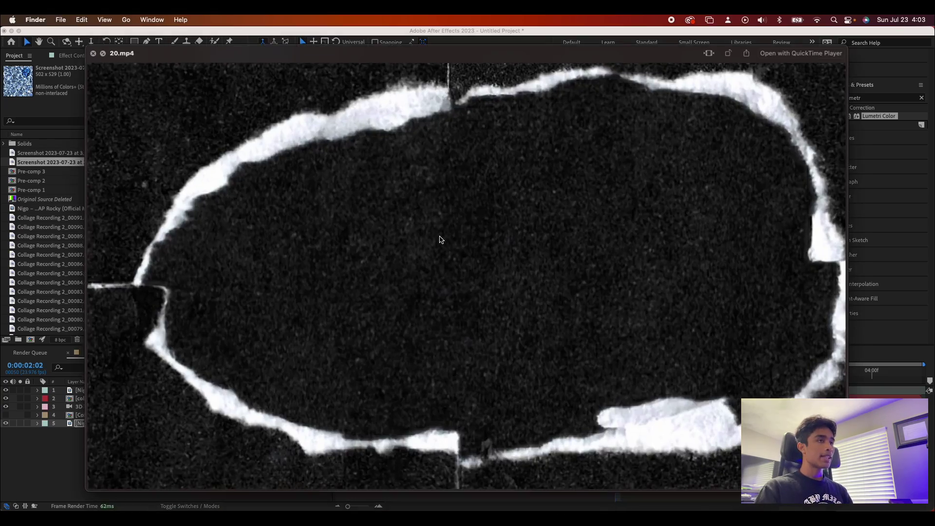
{"action": "key", "text": "Left"}
{"action": "key", "text": "Up"}
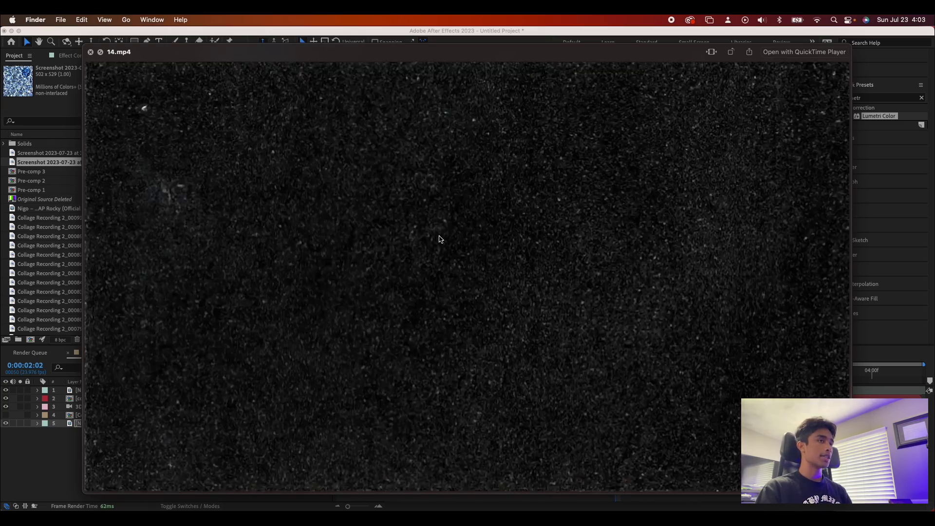
{"action": "key", "text": "Up"}
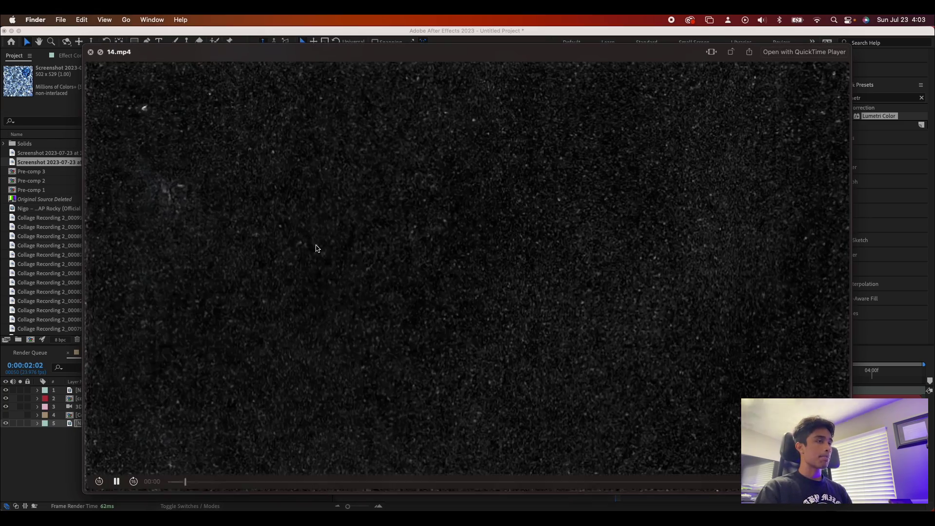
{"action": "key", "text": "space"}
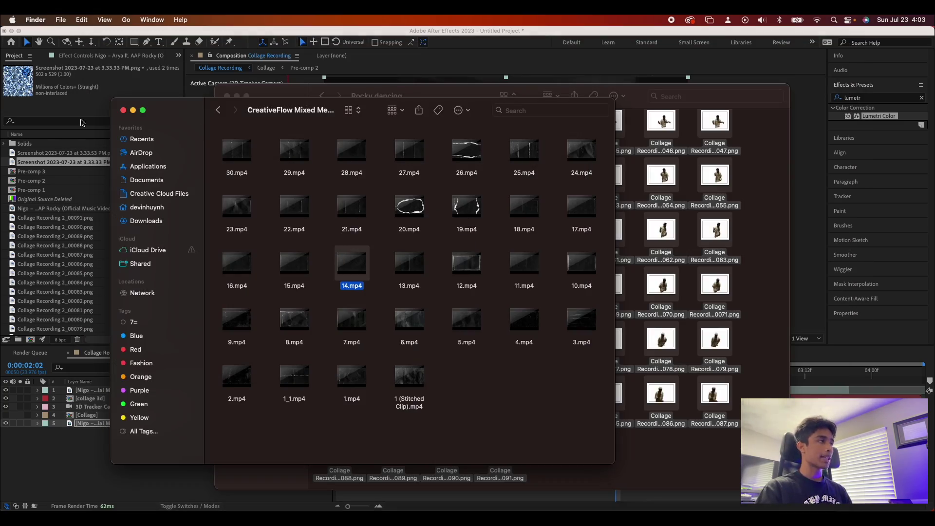
Step: Add 9.mp4 as the topmost layer in Collage Recording and preview it from the first frame
{"action": "left_click", "coordinate": [66, 147]}
{"action": "left_click_drag", "start_coordinate": [34, 328], "coordinate": [81, 393]}
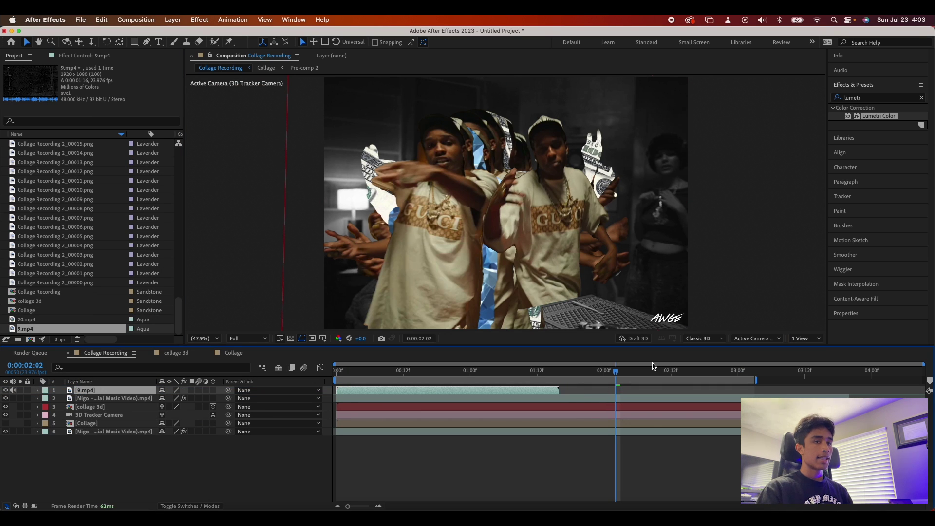
{"action": "key", "text": "Home"}
{"action": "key", "text": "space"}
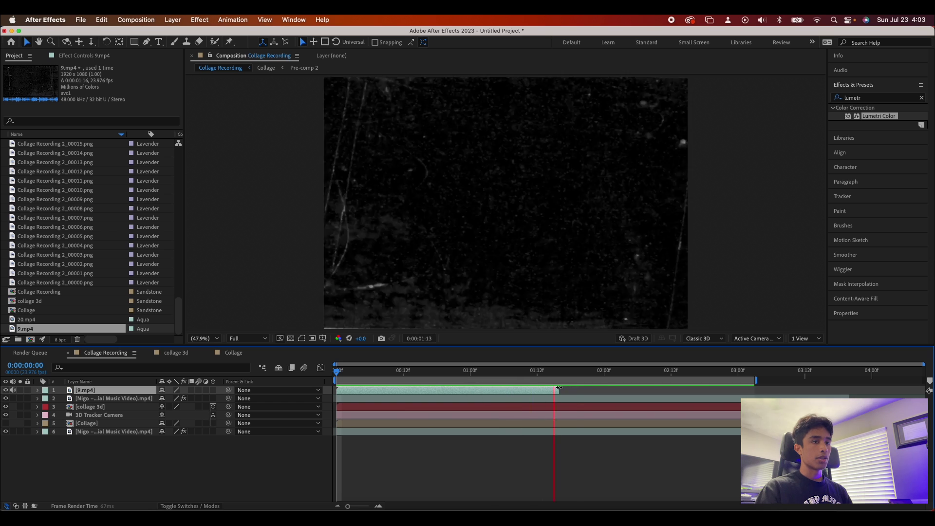
Step: Duplicate the 9.mp4 overlay and place the copy directly after the original clip ends
{"action": "key", "text": "super+d"}
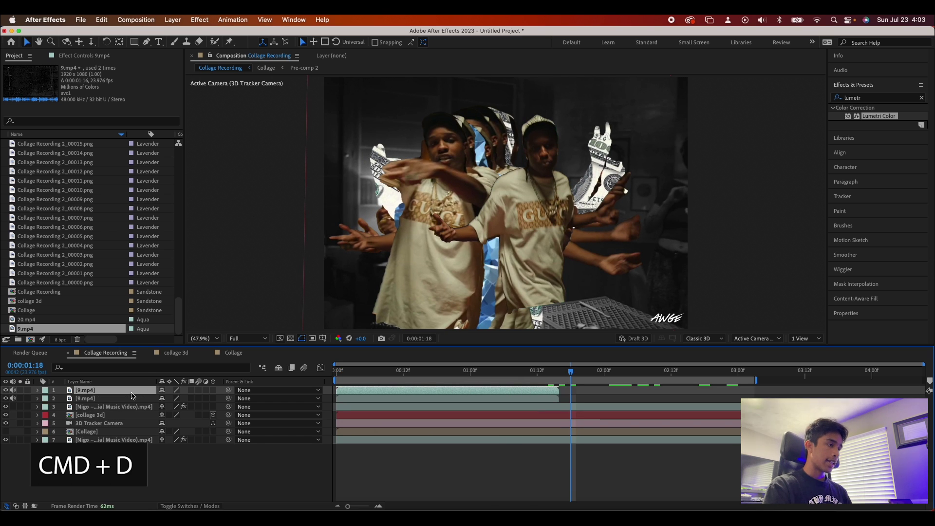
{"action": "left_click", "coordinate": [135, 407]}
{"action": "left_click", "coordinate": [113, 390]}
{"action": "left_click_drag", "start_coordinate": [401, 393], "coordinate": [626, 393]}
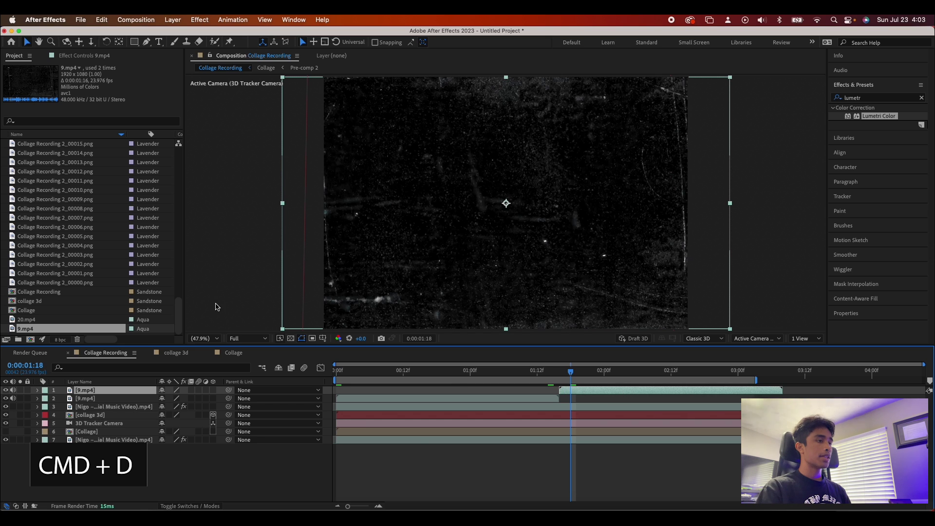
Step: Set the 9.mp4 overlay's blending mode to Screen and preview the texture over the footage
{"action": "left_click", "coordinate": [249, 390]}
{"action": "left_click", "coordinate": [250, 393]}
{"action": "left_click", "coordinate": [79, 381]}
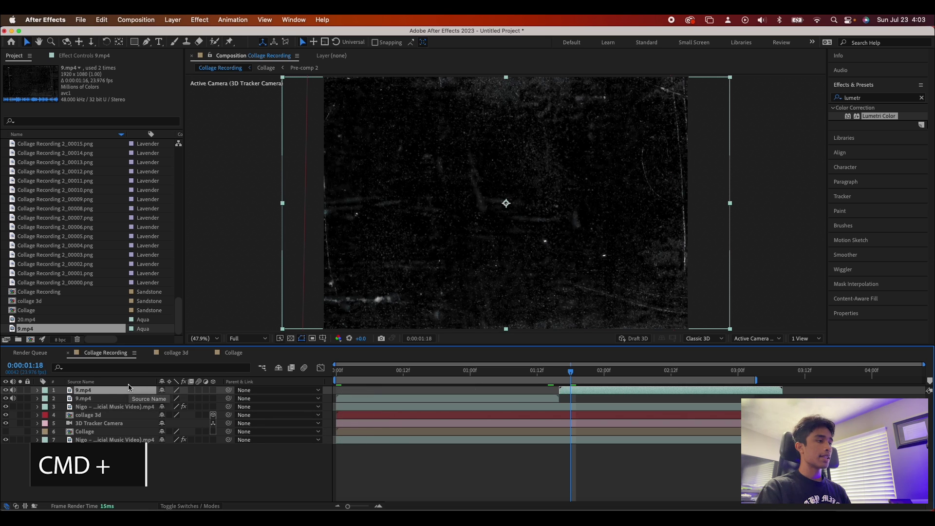
{"action": "left_click", "coordinate": [173, 20]}
{"action": "mouse_move", "coordinate": [190, 232]}
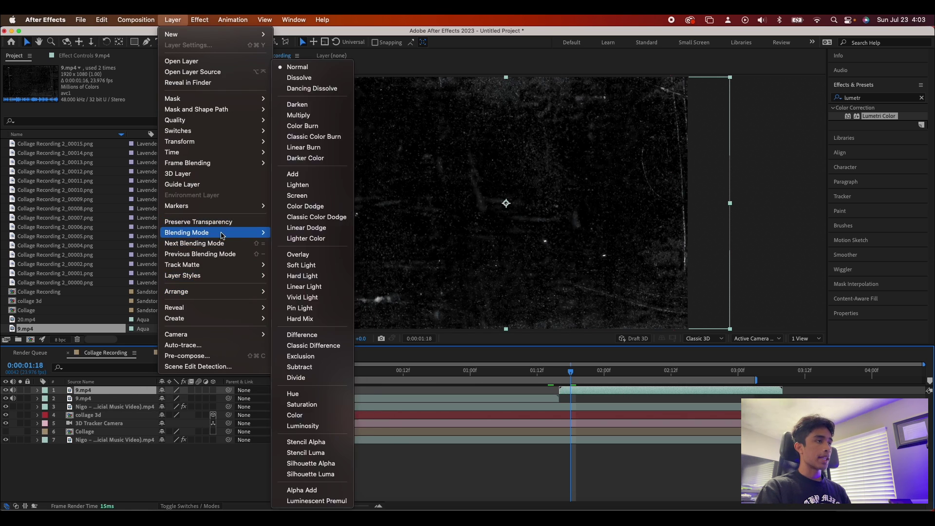
{"action": "left_click", "coordinate": [298, 196]}
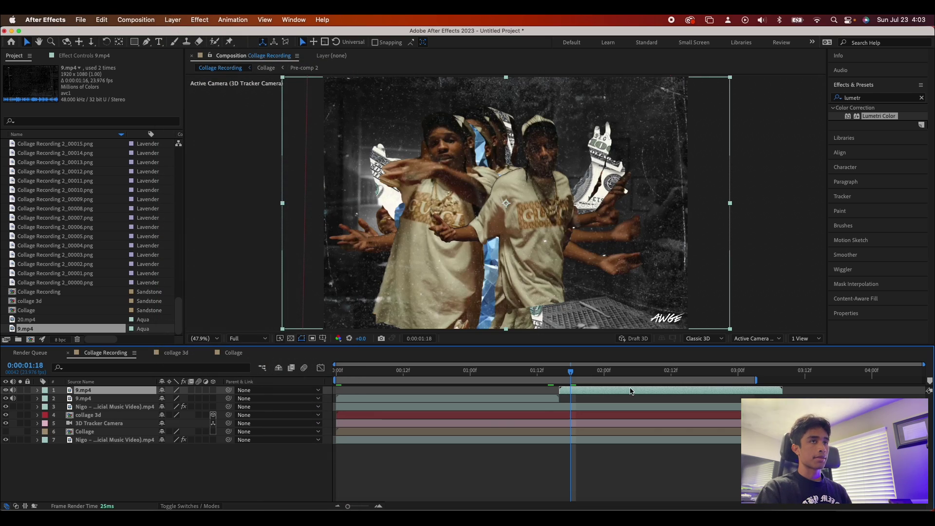
{"action": "key", "text": "space"}
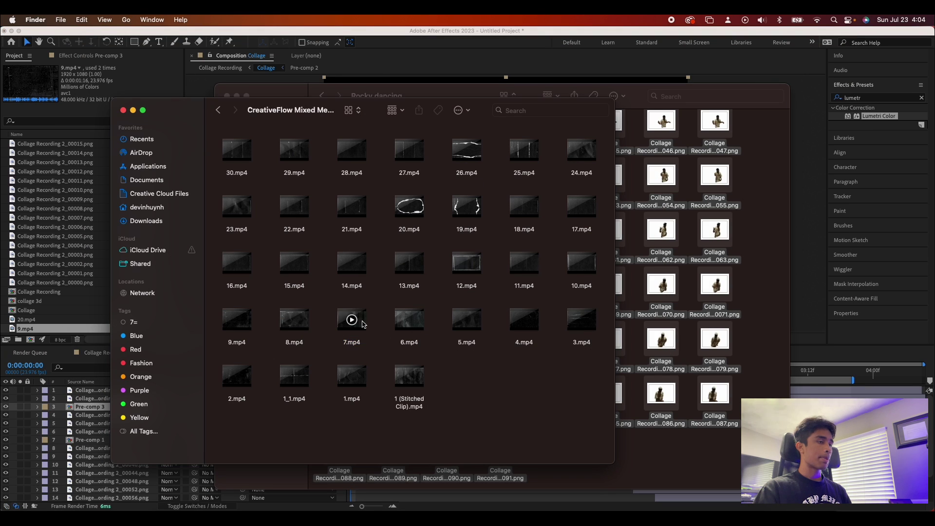
Step: Add 7.mp4 above all layers in the Collage composition and set its blending mode to Screen
{"action": "left_click_drag", "start_coordinate": [362, 325], "coordinate": [86, 392]}
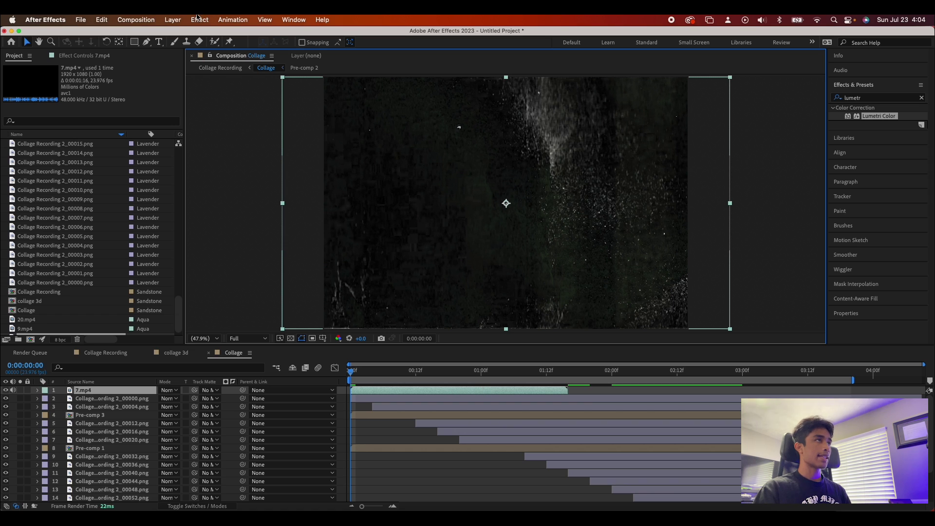
{"action": "left_click", "coordinate": [173, 20]}
{"action": "mouse_move", "coordinate": [222, 232]}
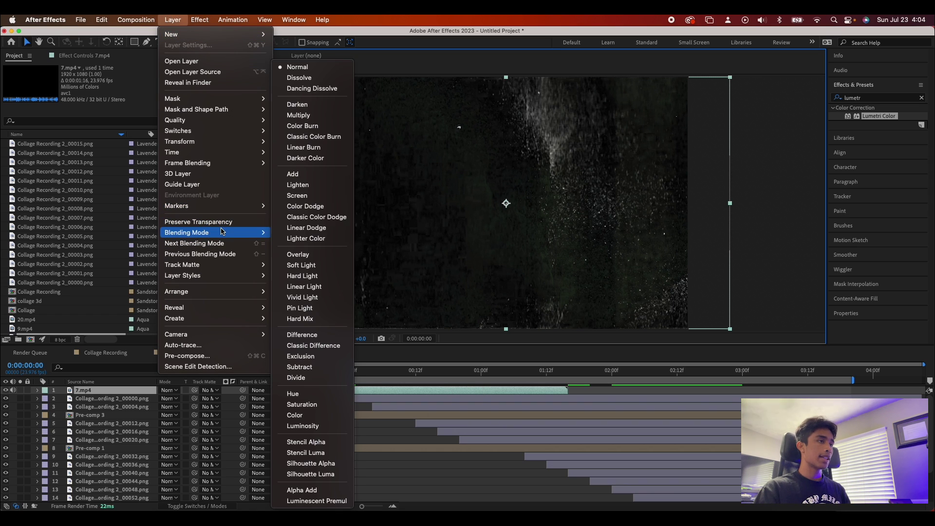
{"action": "left_click", "coordinate": [307, 195]}
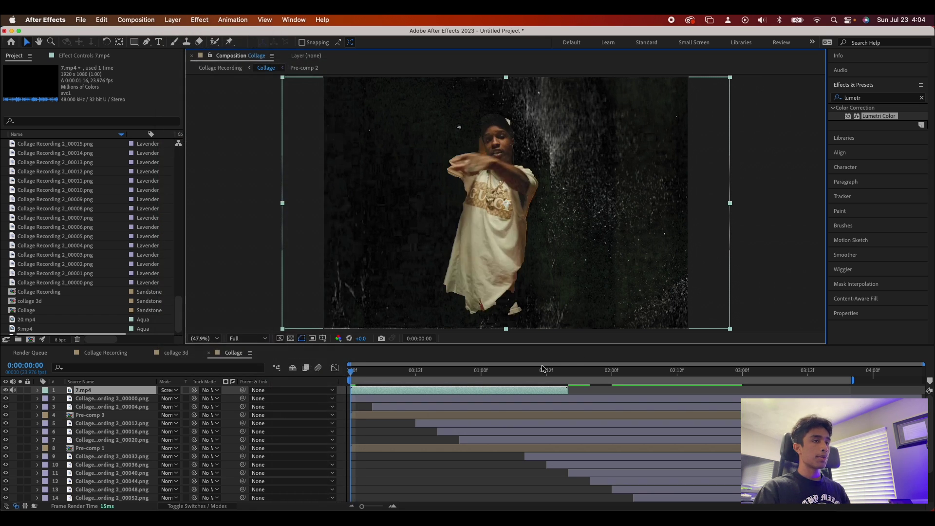
Step: Duplicate 7.mp4 so the copy follows the original, and preserve underlying transparency on both overlay layers
{"action": "key", "text": "super+d"}
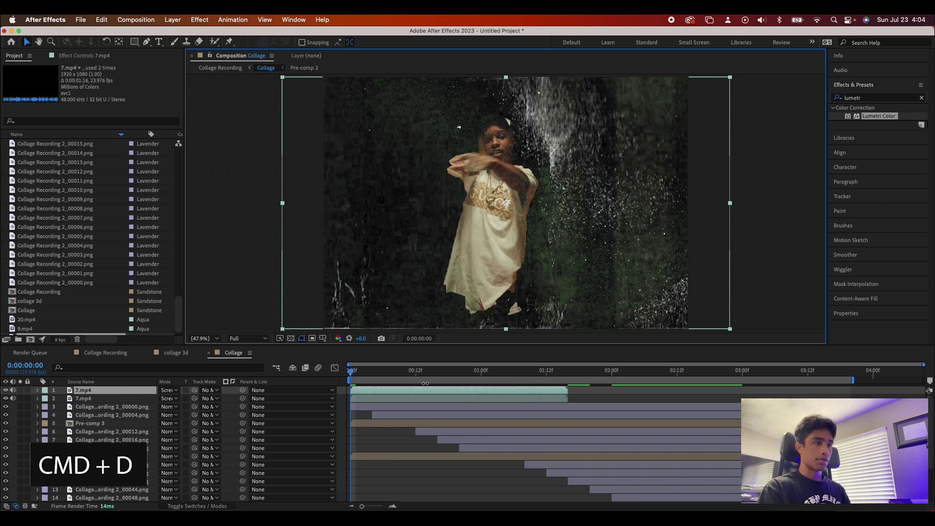
{"action": "left_click_drag", "start_coordinate": [428, 389], "coordinate": [647, 388]}
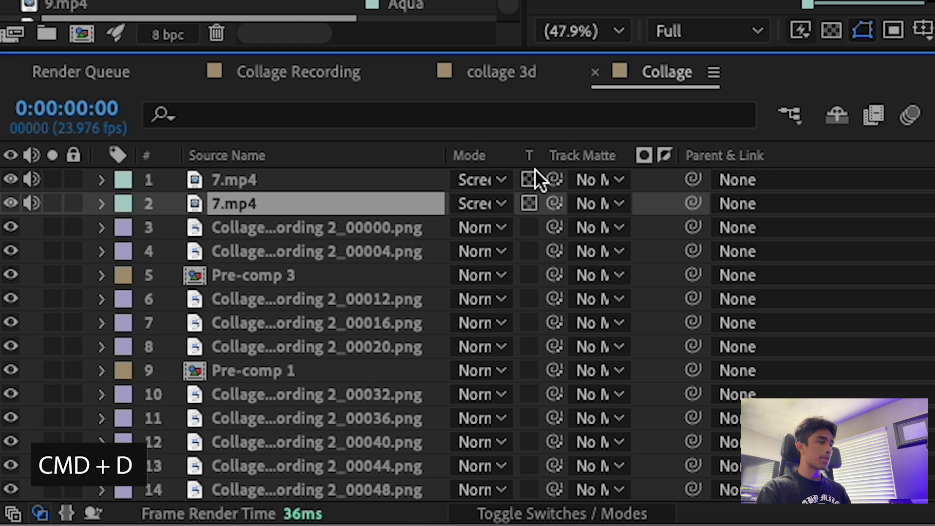
{"action": "left_click", "coordinate": [185, 391]}
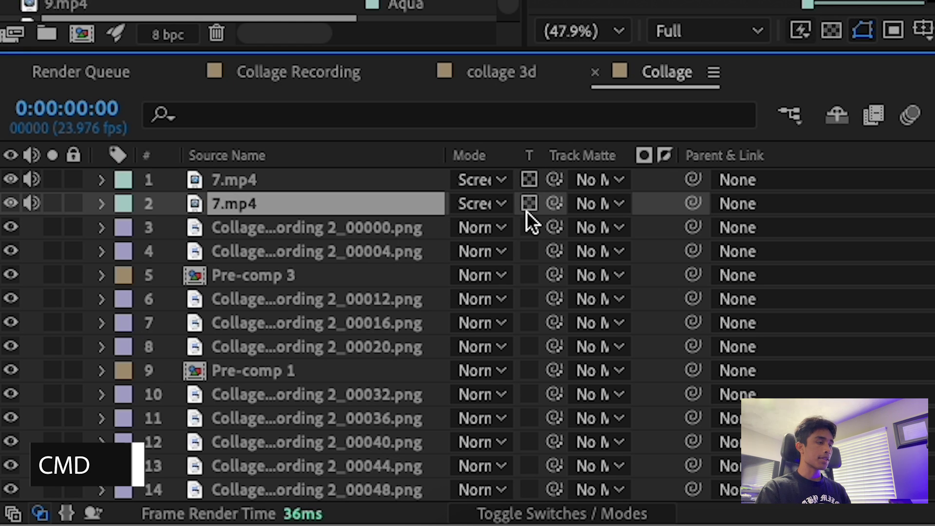
{"action": "key", "text": "space"}
{"action": "key", "text": "space"}
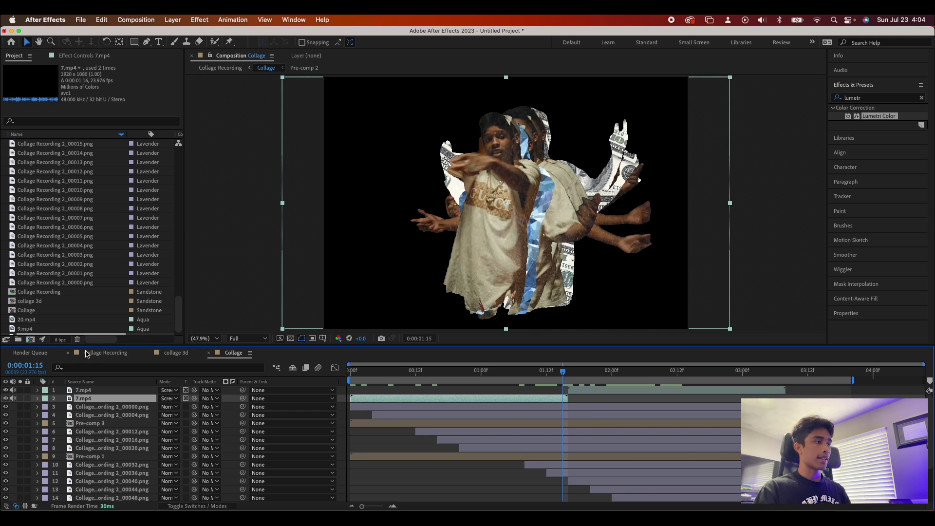
Step: Preview the Collage Recording composition with the added texture overlays
{"action": "left_click", "coordinate": [88, 353]}
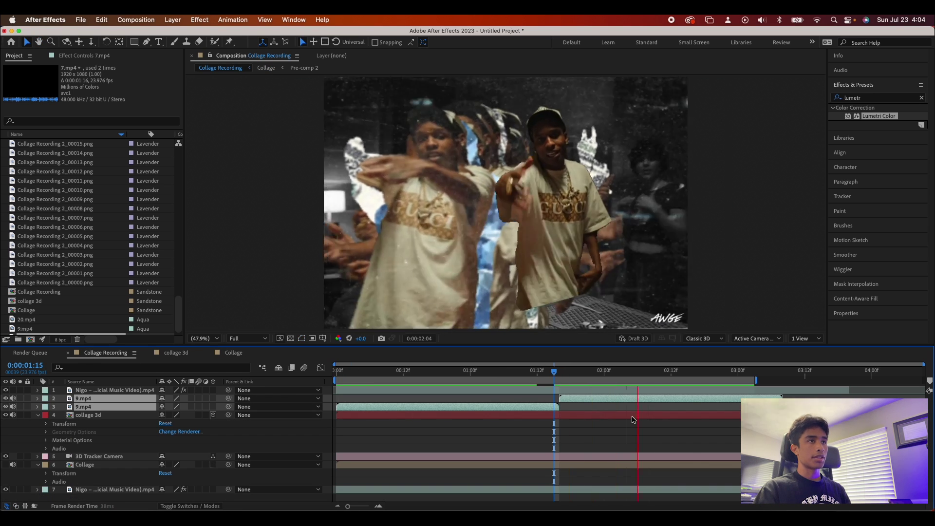
{"action": "key", "text": "space"}
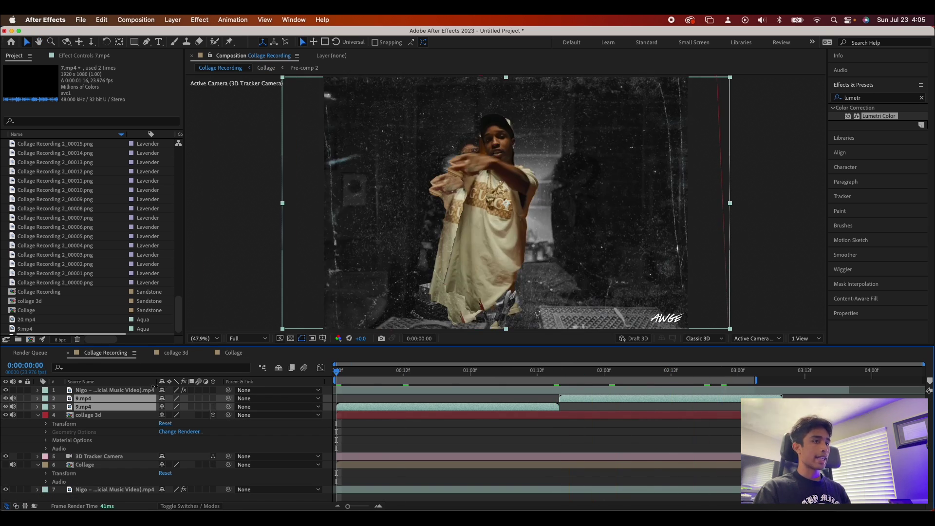
Step: Hide both 9.mp4 overlay layers in Collage Recording and replay the composition without the background texture
{"action": "left_click", "coordinate": [6, 398]}
{"action": "key", "text": "space"}
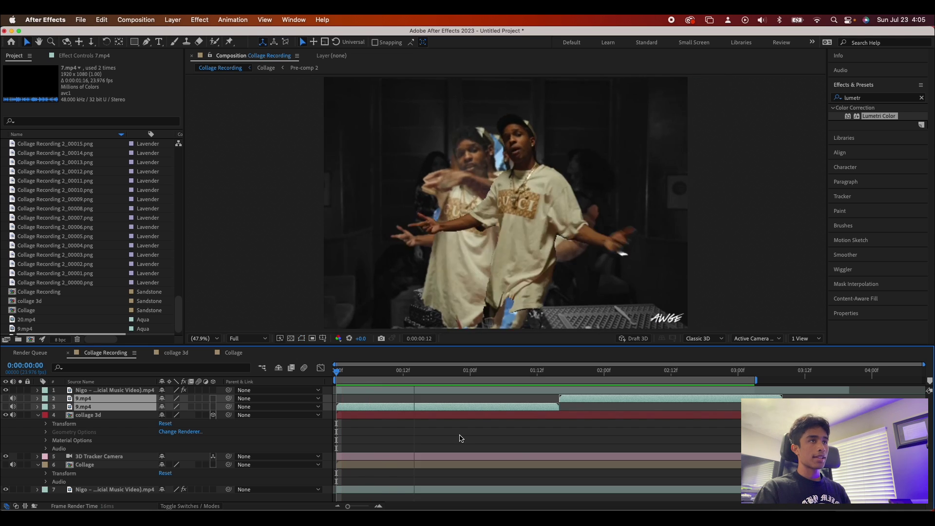
{"action": "key", "text": "space"}
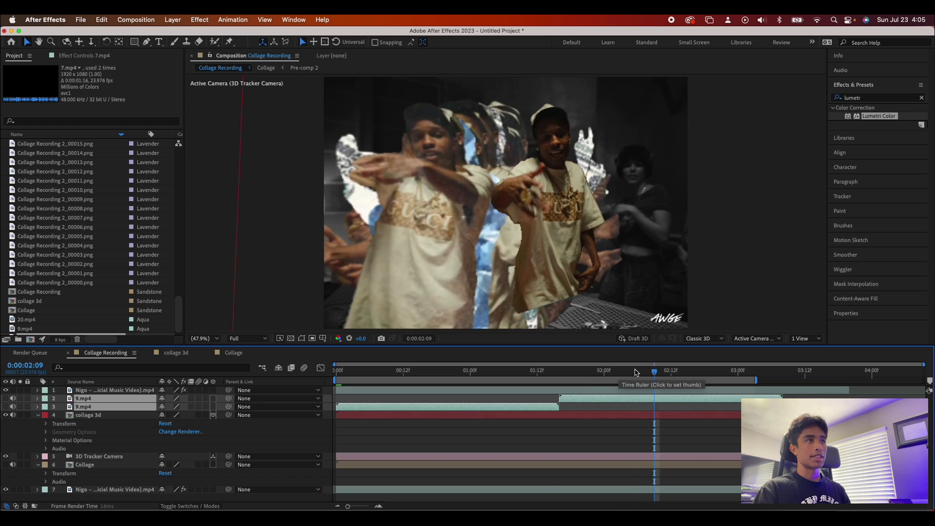
{"action": "left_click", "coordinate": [548, 374]}
{"action": "key", "text": "space"}
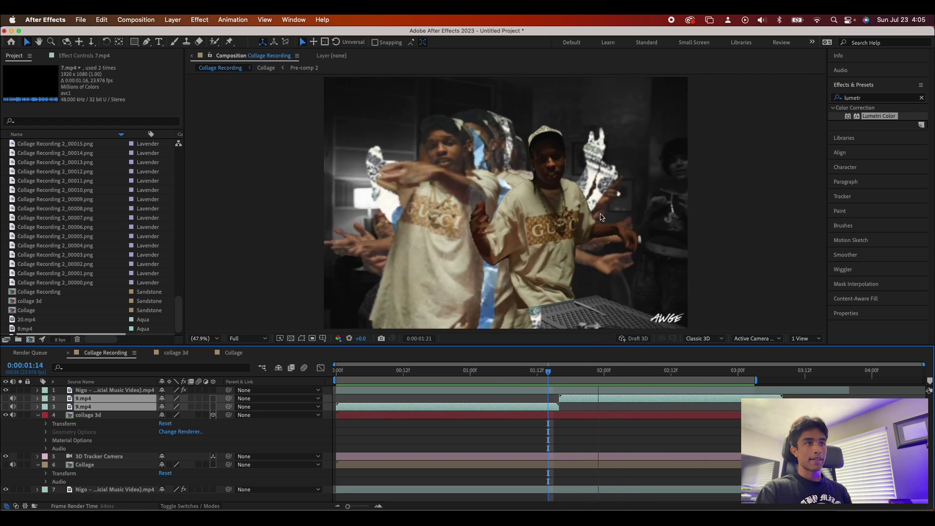
{"action": "key", "text": "space"}
{"action": "key", "text": "space"}
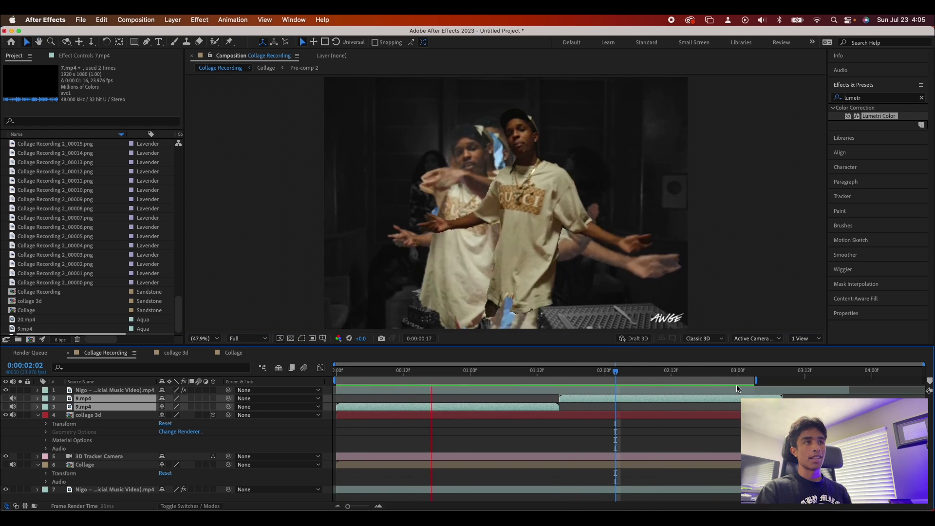
{"action": "key", "text": "space"}
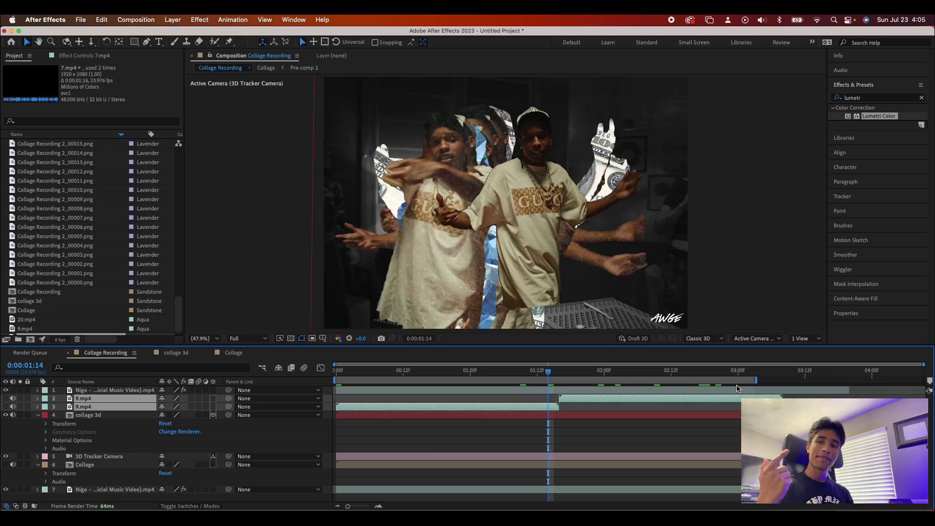